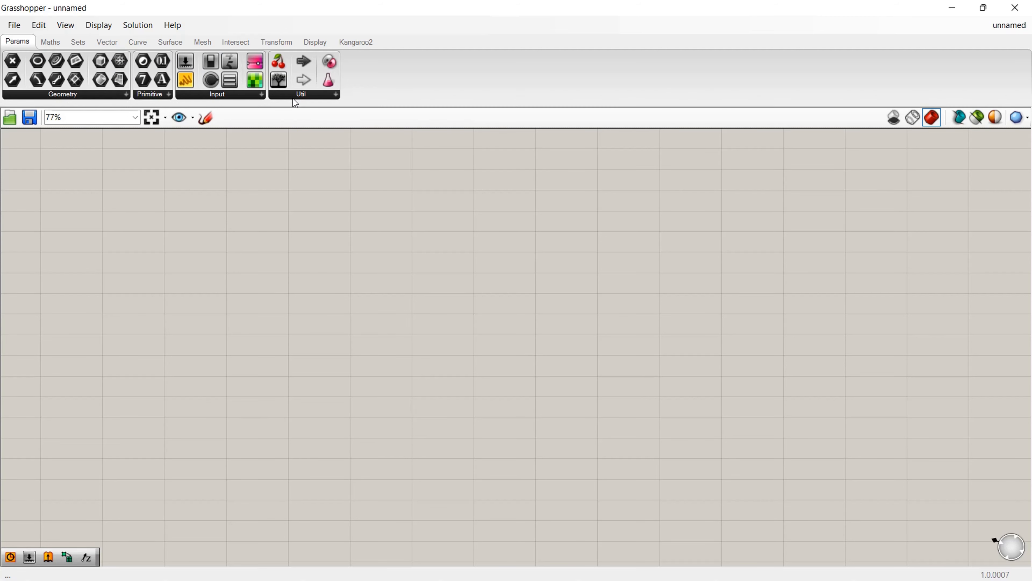
click(50, 43)
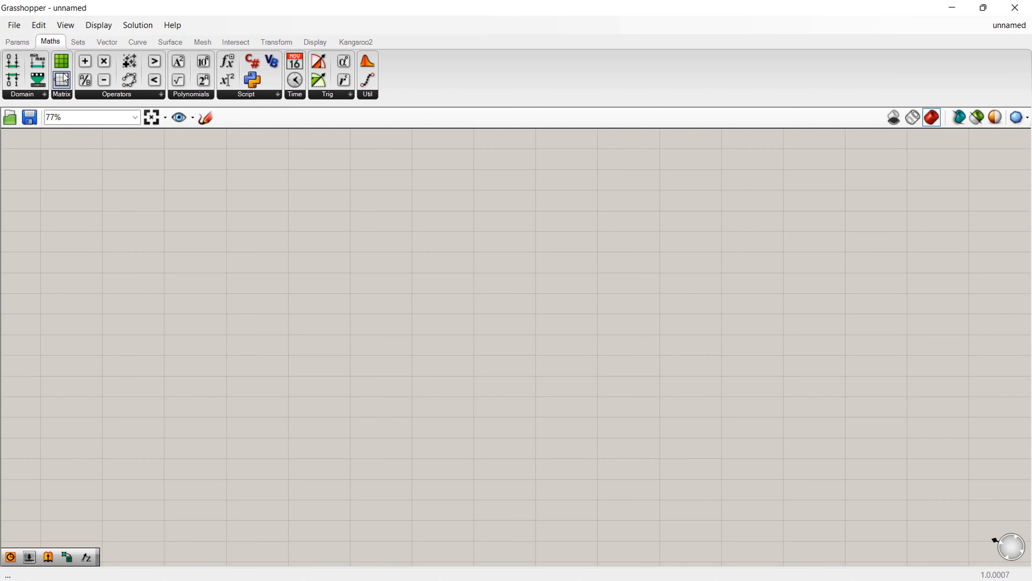
click(78, 42)
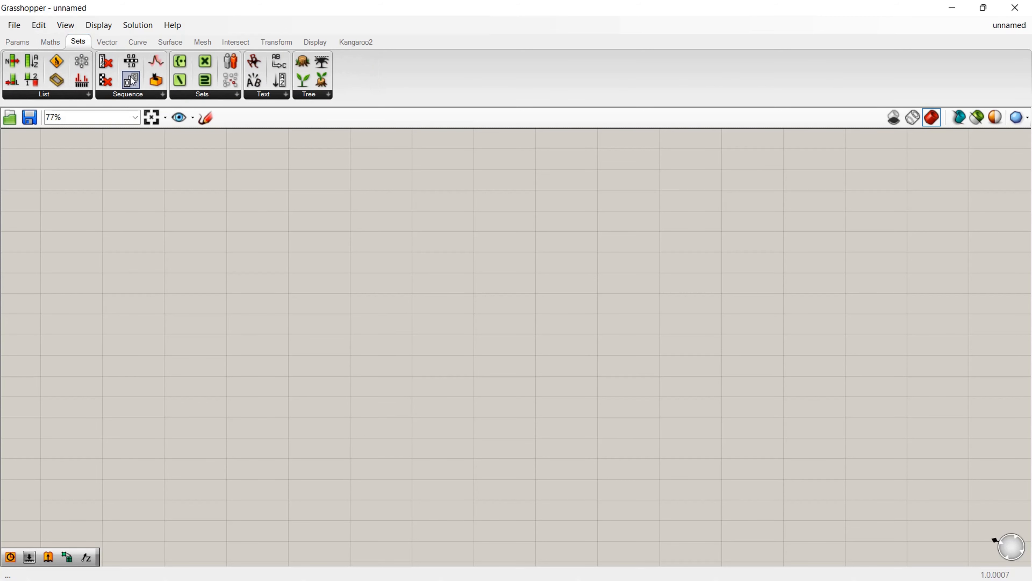
click(17, 42)
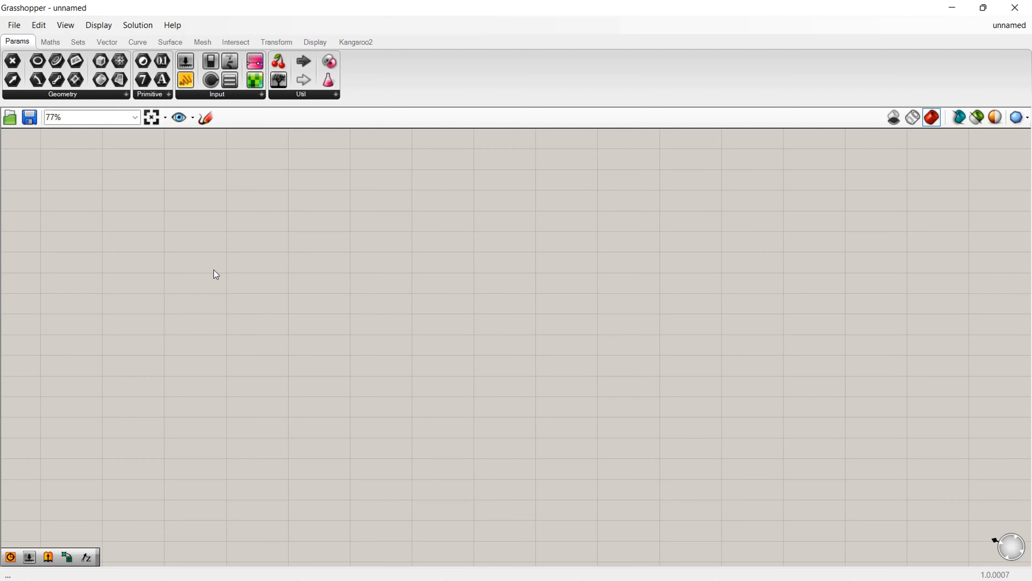
scroll(245, 351, down, 1)
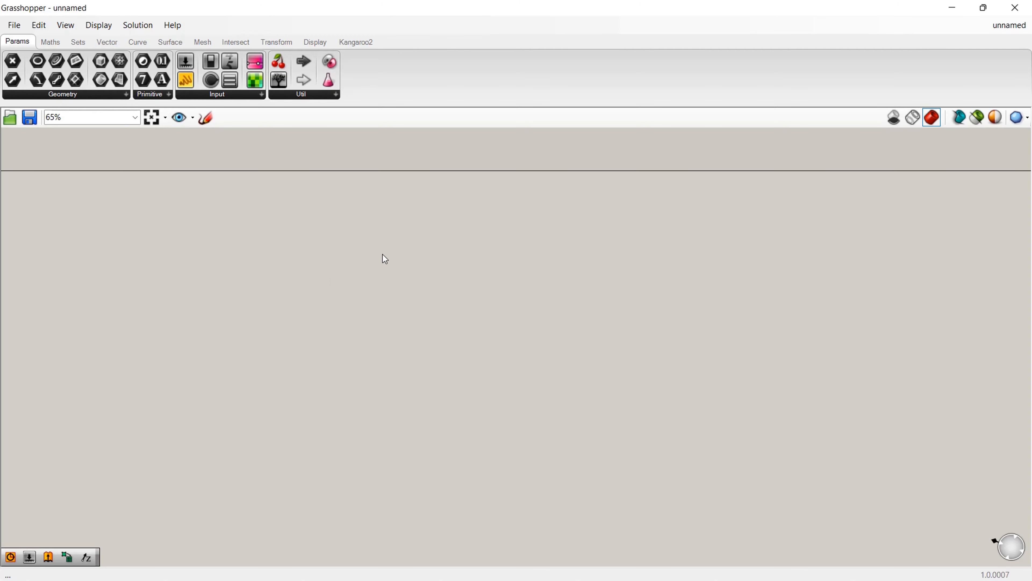
scroll(384, 262, down, 2)
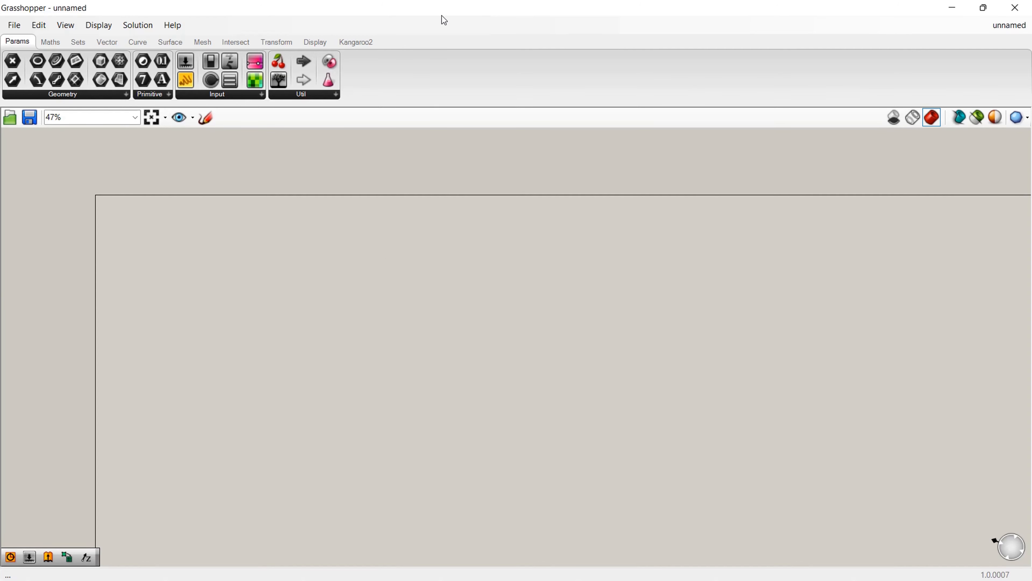
Step: Arrange Rhino and Grasshopper side by side, and switch Rhino to the four-viewport layout and back to the maximized Perspective view
drag(441, 11, 483, 39)
key(super+Right)
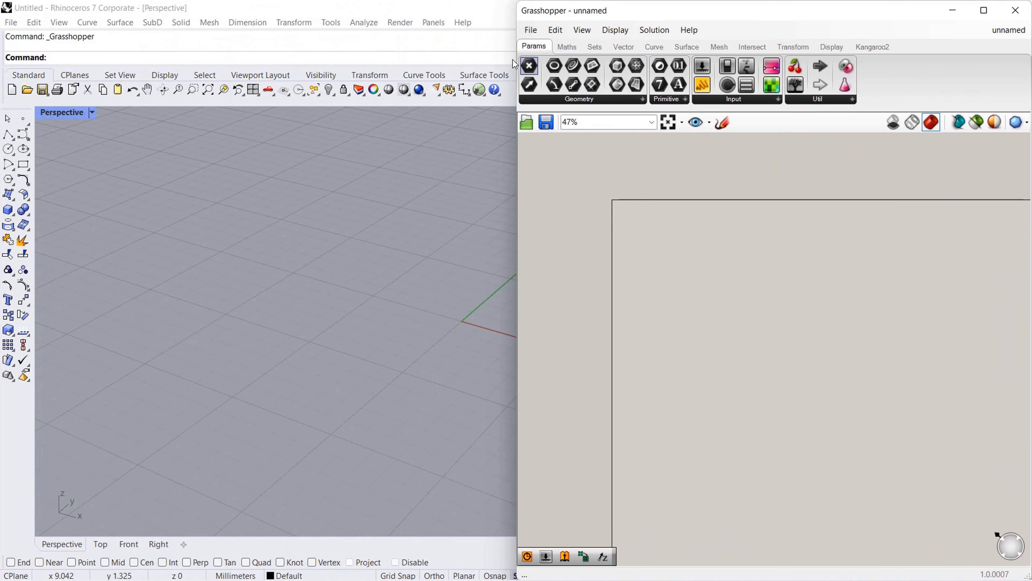
drag(387, 7, 1, 114)
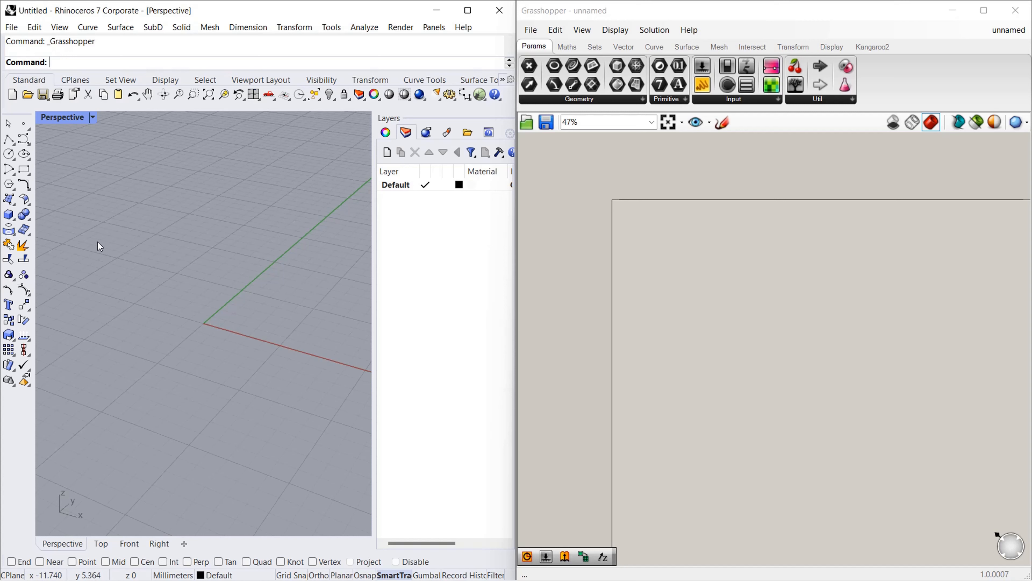
double_click(59, 119)
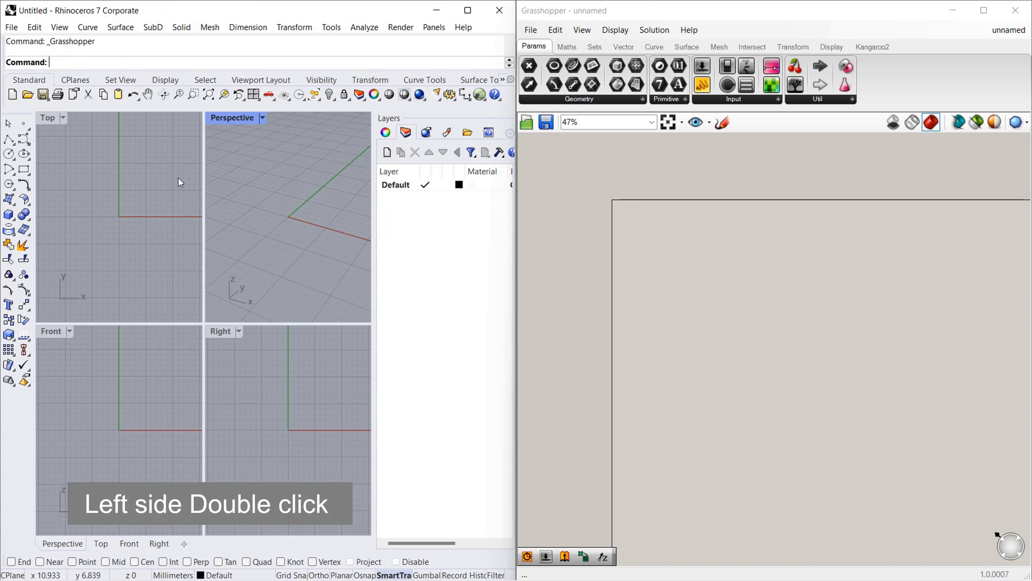
double_click(240, 119)
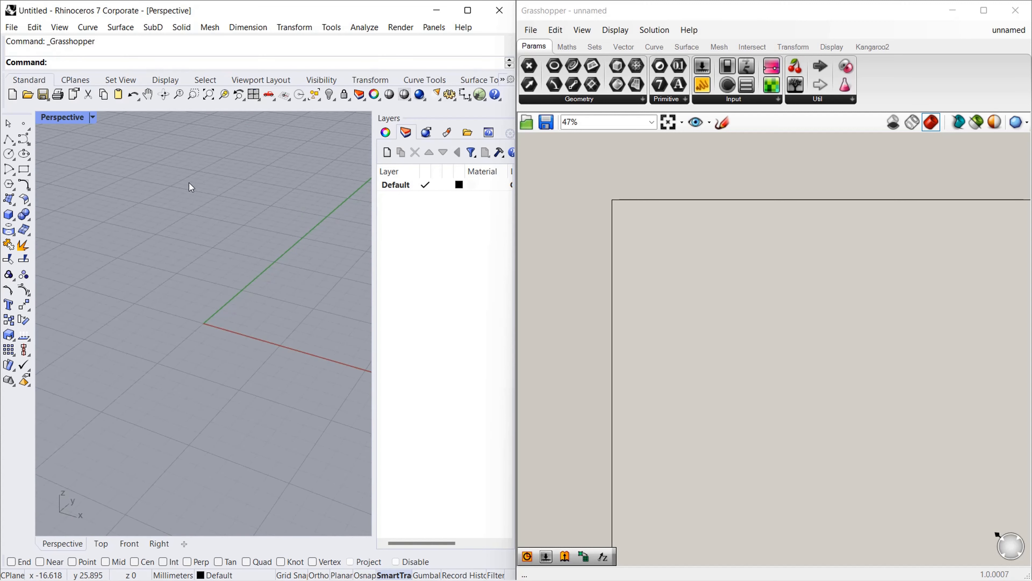
Step: Place a Point parameter on the empty Grasshopper canvas
scroll(811, 348, up, 1)
scroll(737, 295, up, 2)
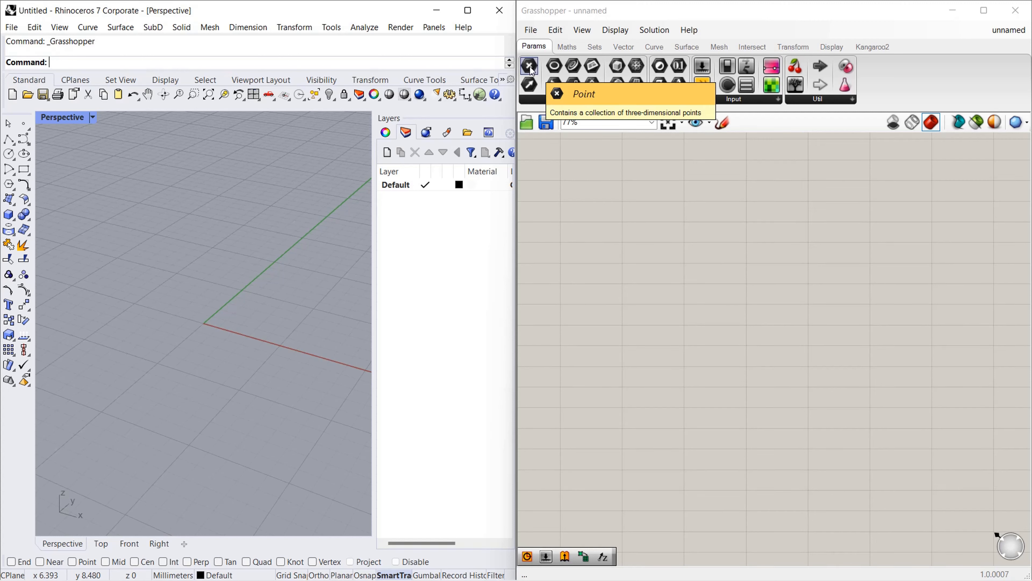
drag(676, 181, 716, 260)
scroll(714, 267, up, 3)
scroll(712, 263, up, 2)
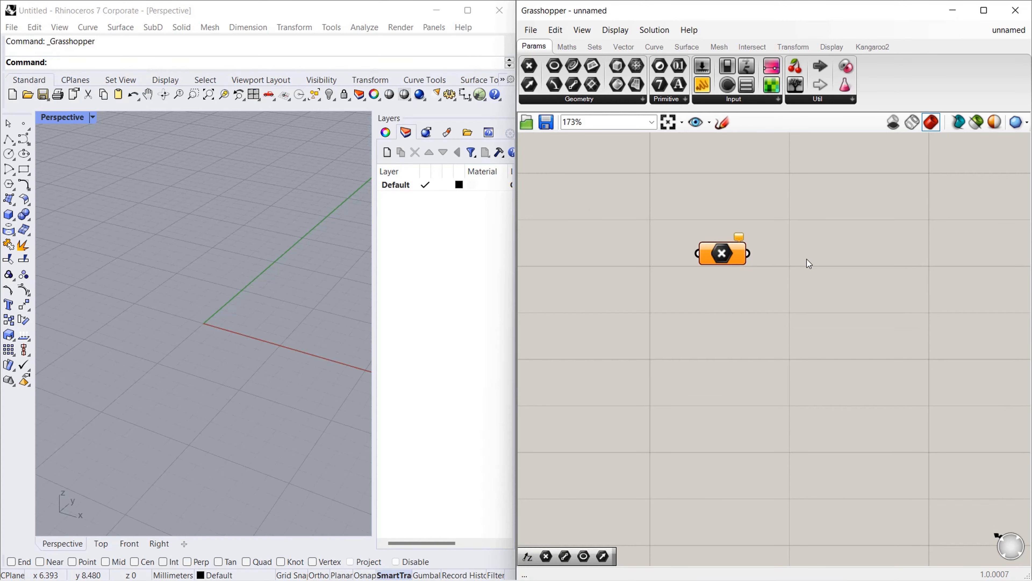
Step: Search for "circle", add the Circle component with Plane and Radius inputs, and position it beside and slightly below the Point parameter
double_click(843, 257)
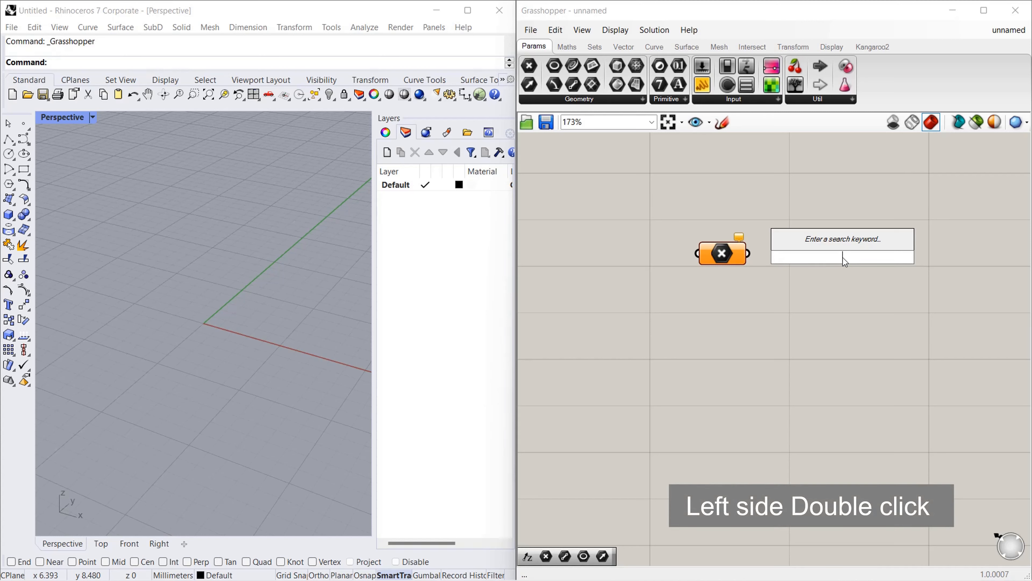
text(circle)
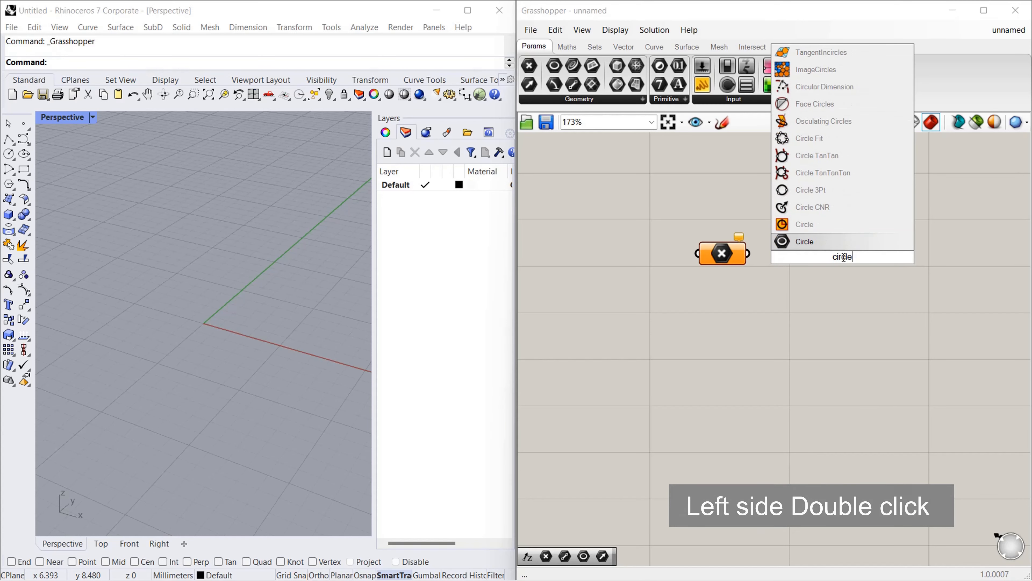
click(847, 225)
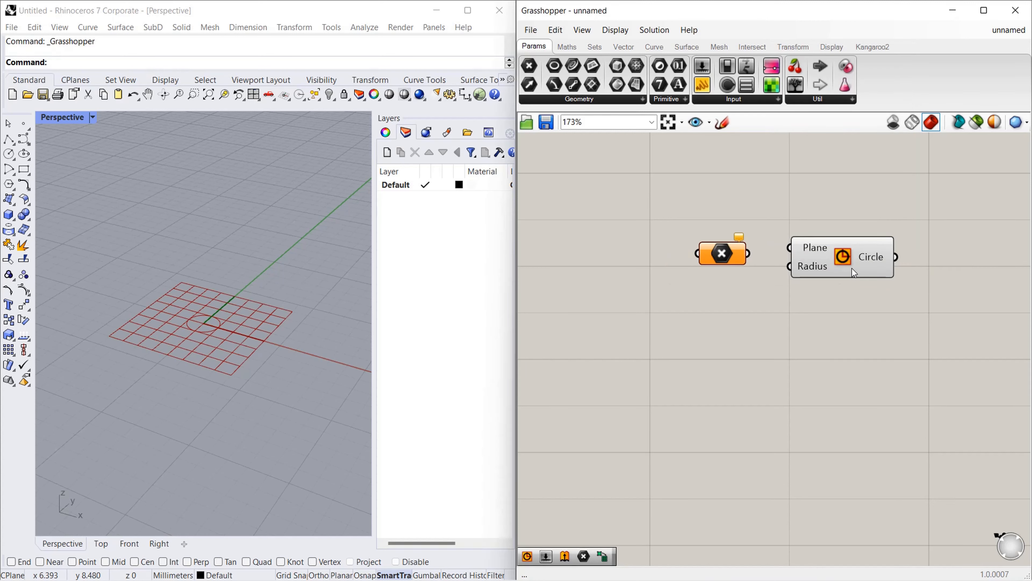
drag(852, 268, 867, 308)
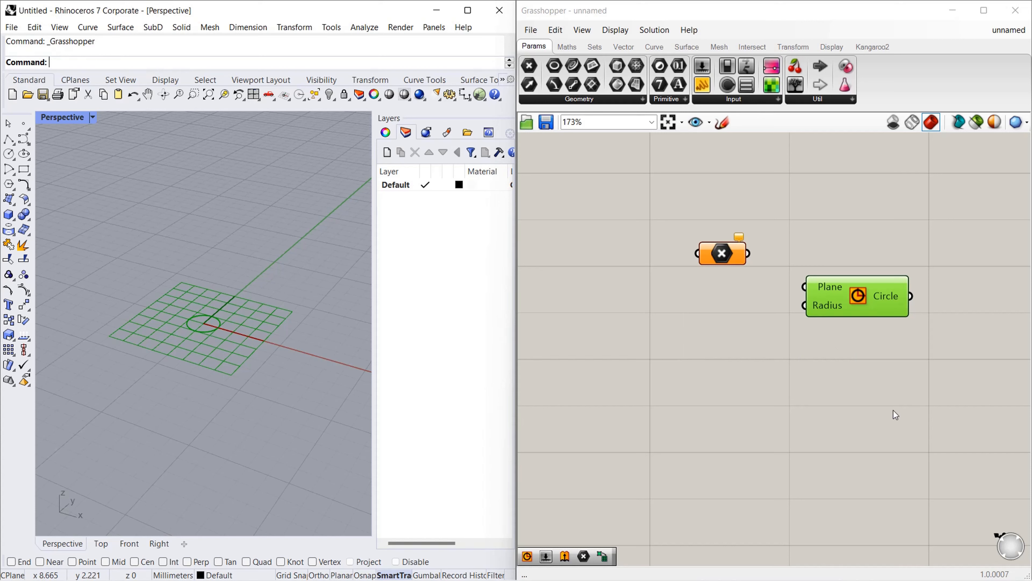
Step: Select and deselect the Circle component to compare how its preview is highlighted in the Rhino viewport
click(853, 380)
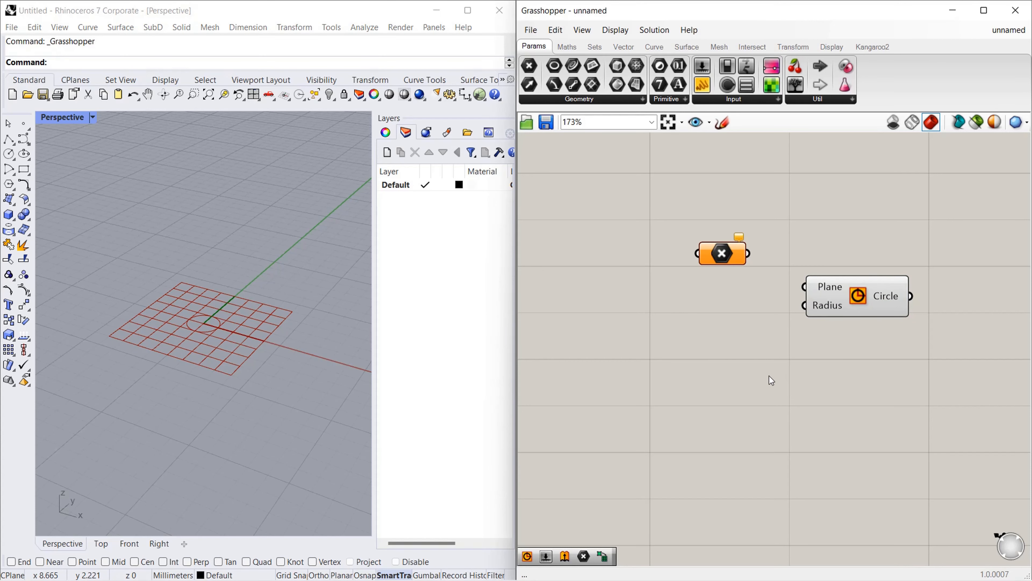
click(875, 295)
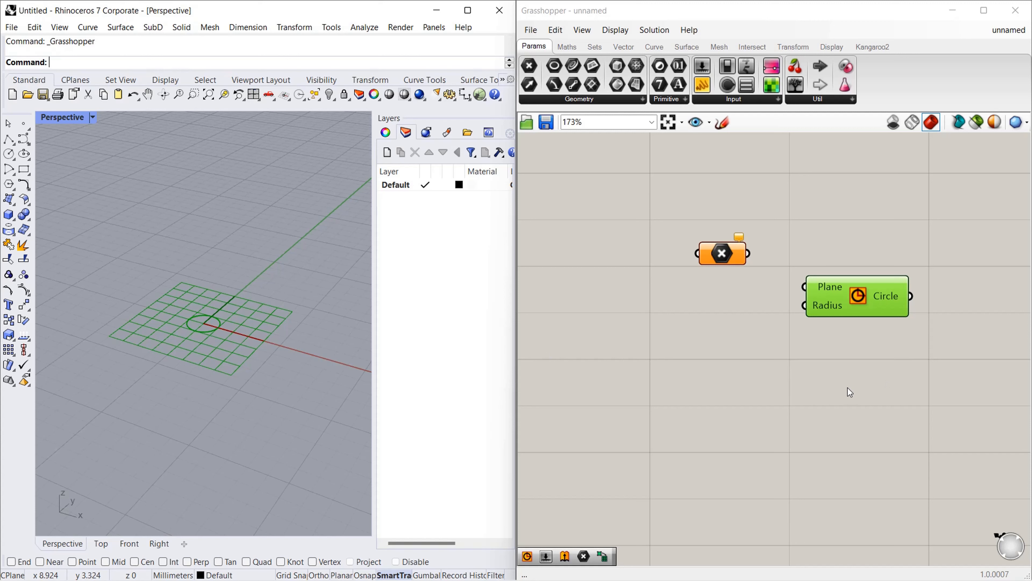
click(779, 386)
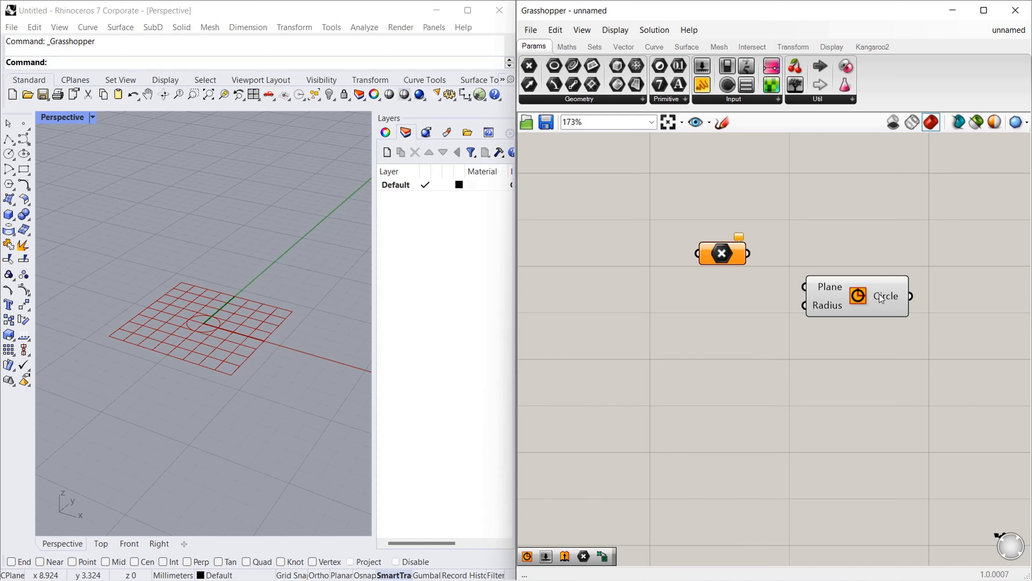
click(865, 305)
right_drag(714, 315, 562, 325)
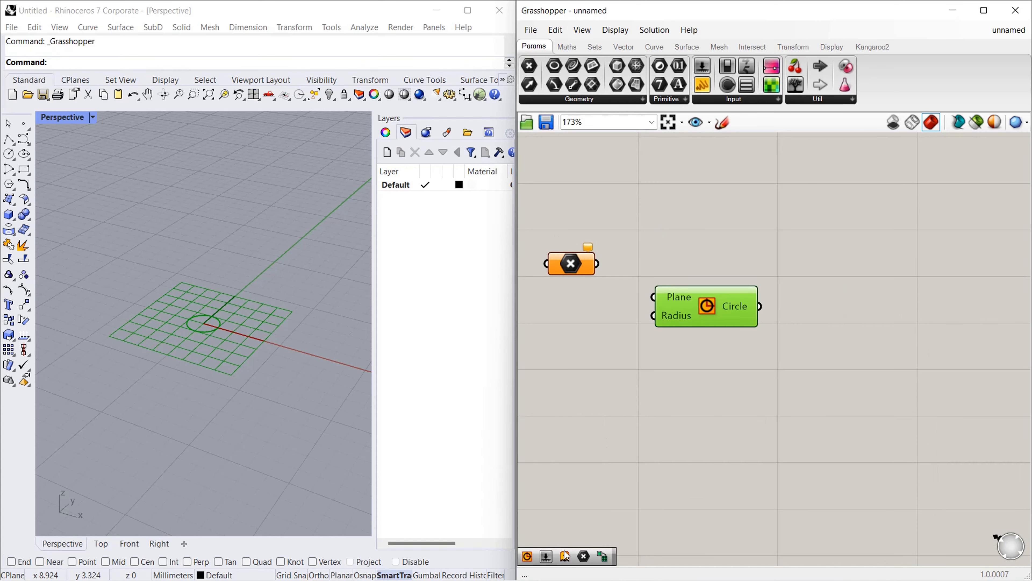
click(832, 314)
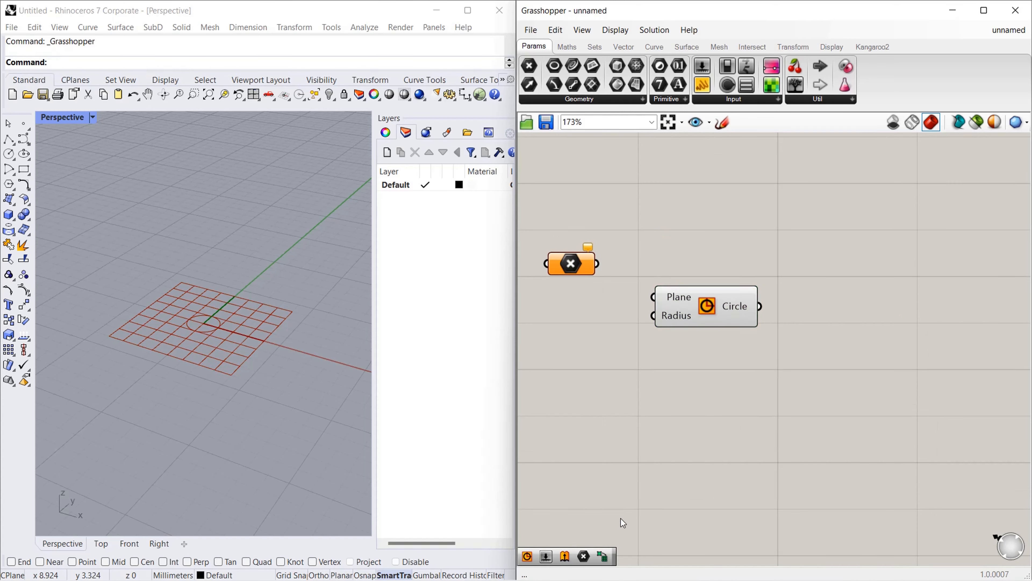
Step: Add an Extrude component beside the Circle component and connect the Circle output to its Base input
click(567, 556)
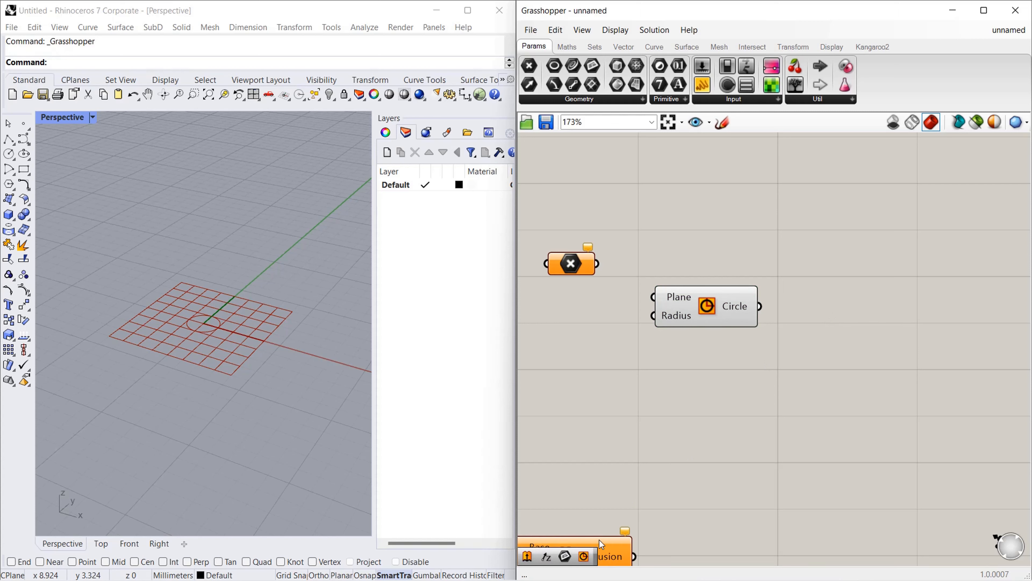
drag(625, 546, 916, 304)
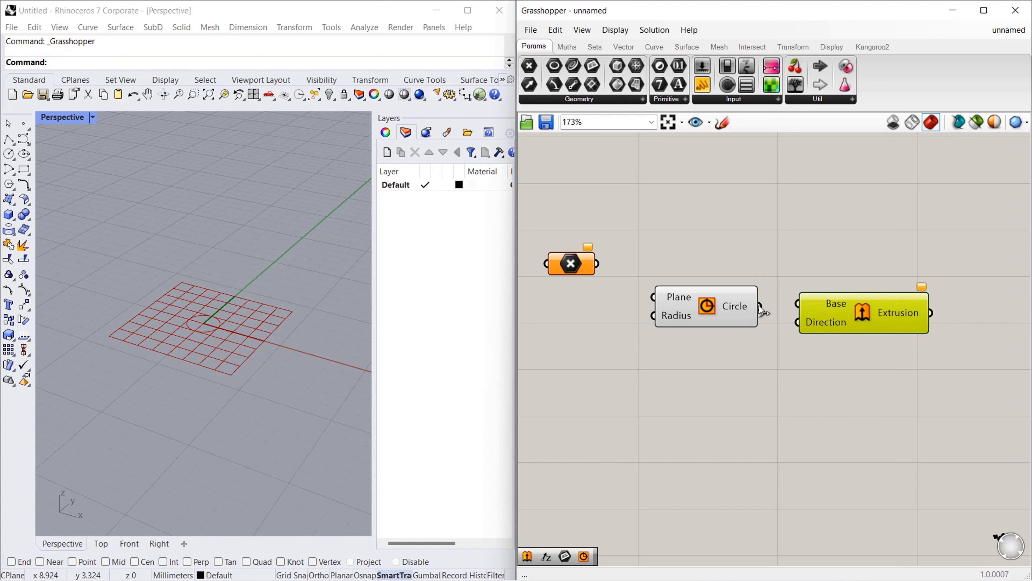
drag(759, 305, 858, 321)
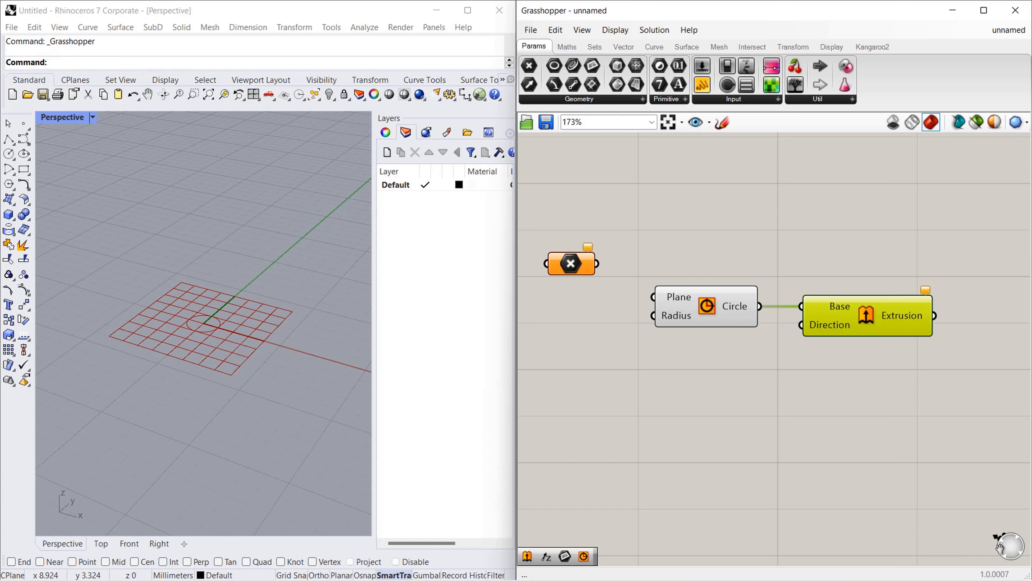
click(846, 522)
Step: Explore the Grasshopper canvas around the components by zooming out and panning away from them
scroll(802, 425, down, 2)
scroll(801, 425, down, 3)
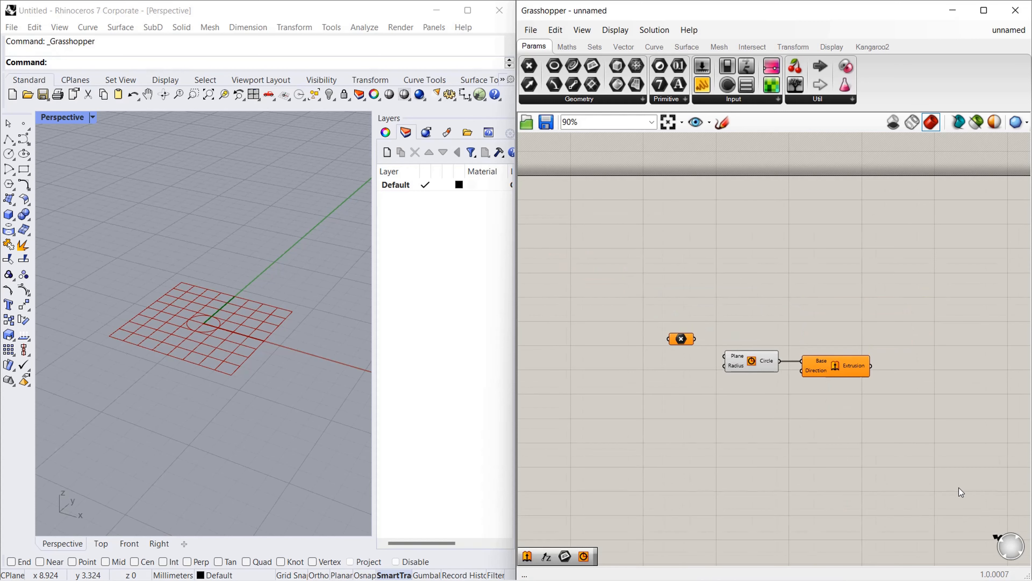
scroll(963, 489, down, 4)
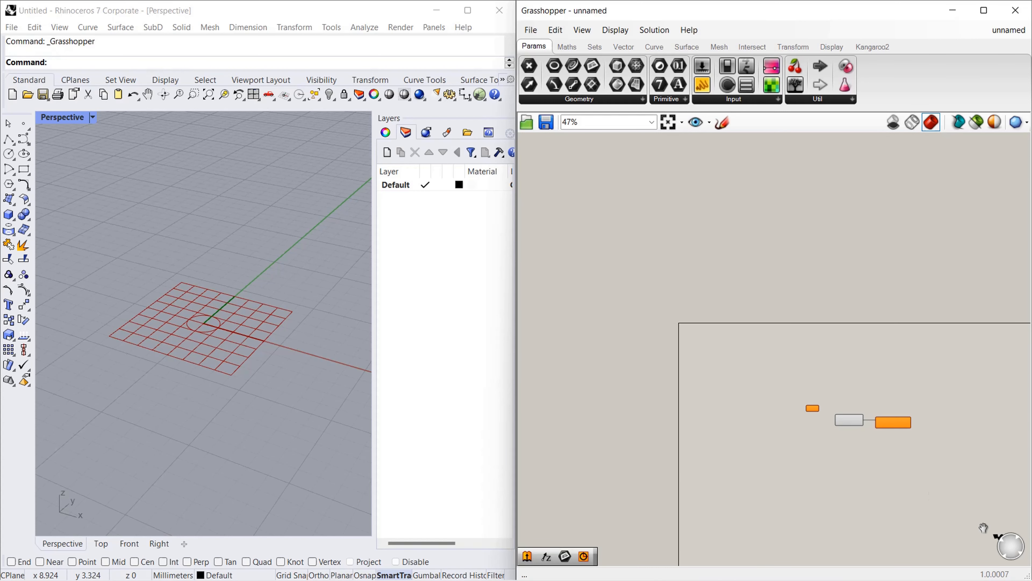
drag(872, 528, 824, 441)
right_drag(866, 503, 806, 336)
right_drag(853, 475, 827, 433)
right_drag(870, 503, 818, 387)
right_drag(833, 457, 1031, 458)
right_drag(562, 449, 825, 445)
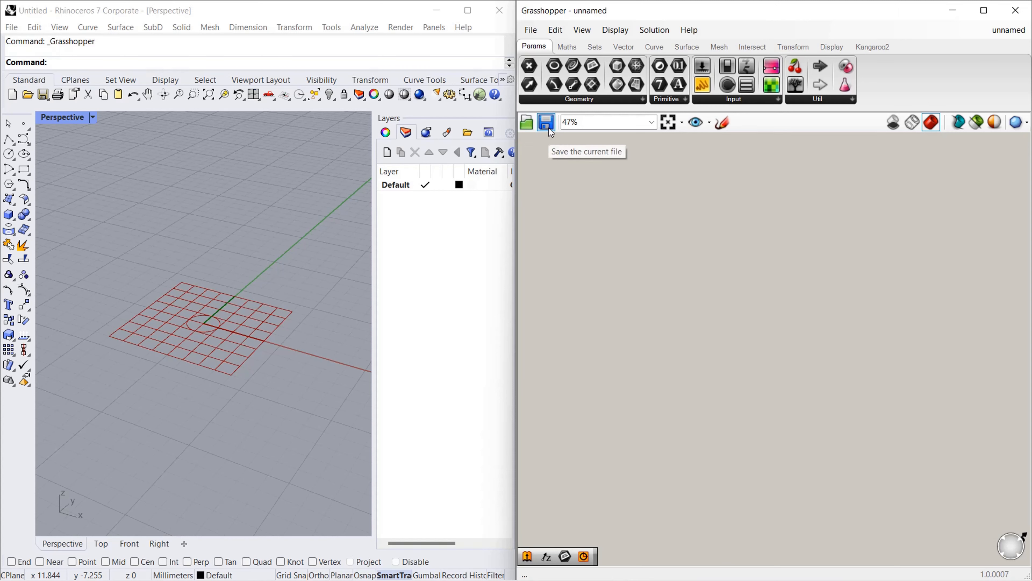
scroll(725, 246, down, 3)
scroll(725, 244, up, 3)
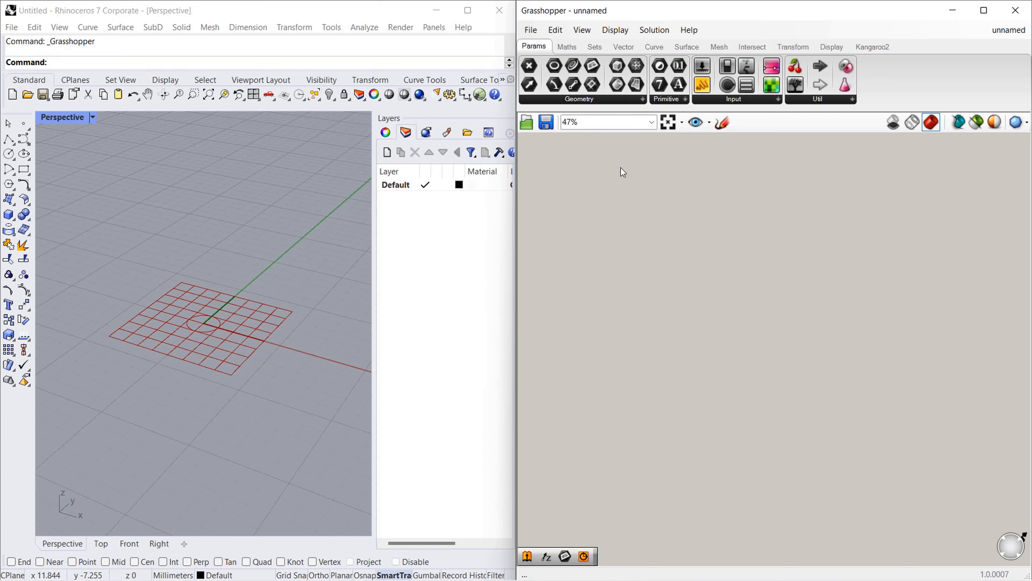
scroll(636, 214, down, 3)
scroll(588, 142, down, 4)
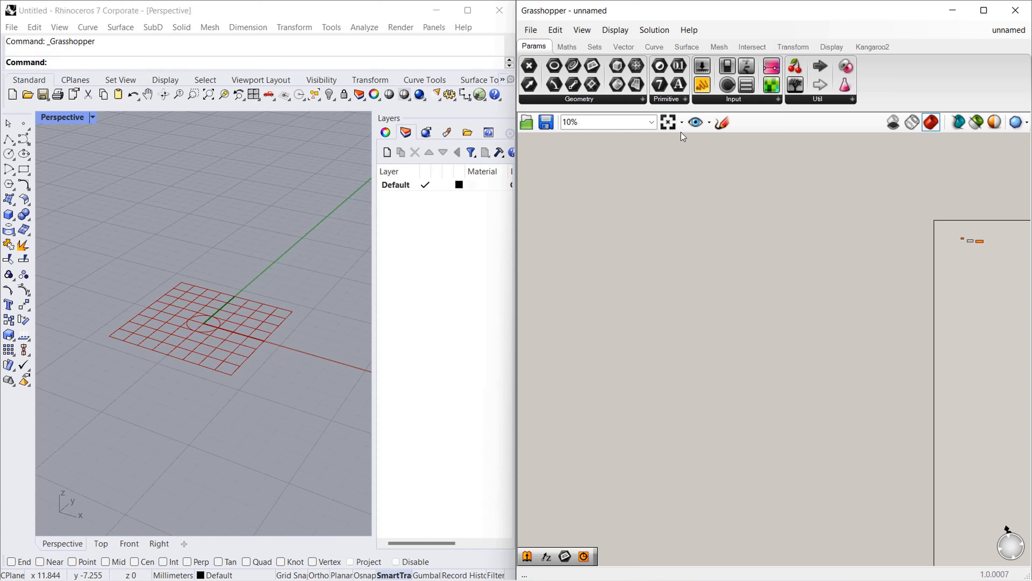
Step: Focus the canvas view on the upper left and on the lower left of the definition
click(683, 124)
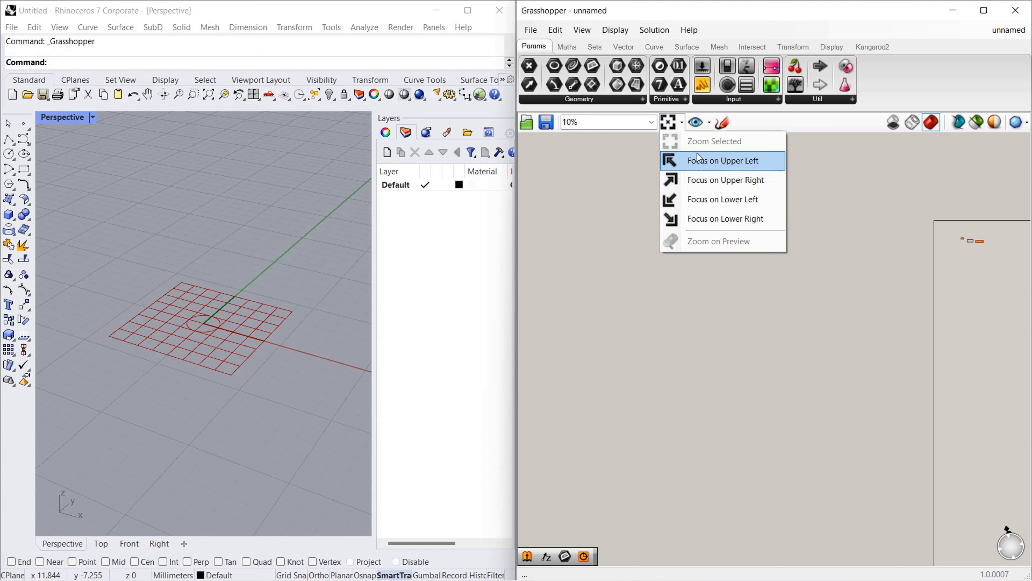
click(718, 159)
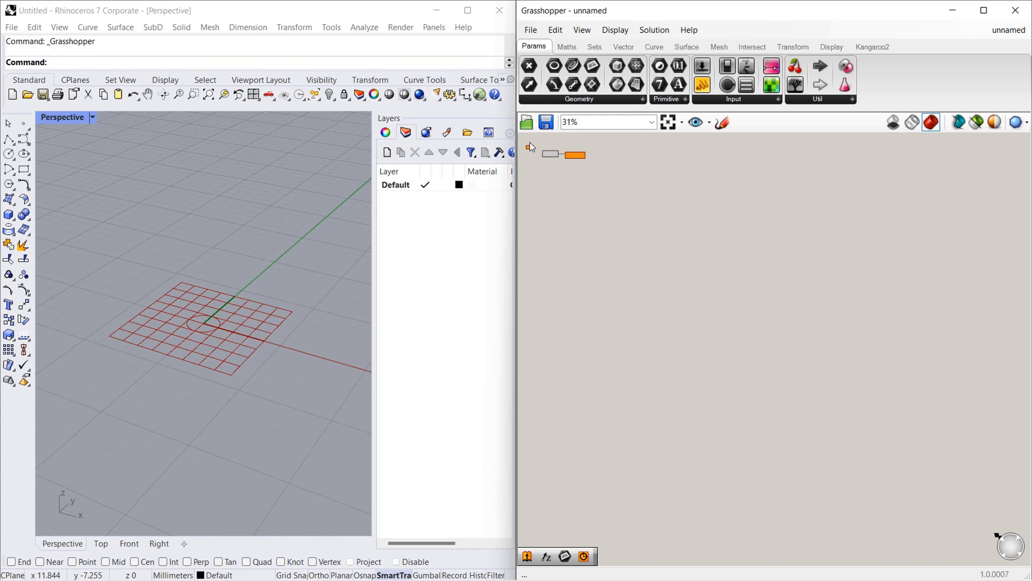
click(684, 123)
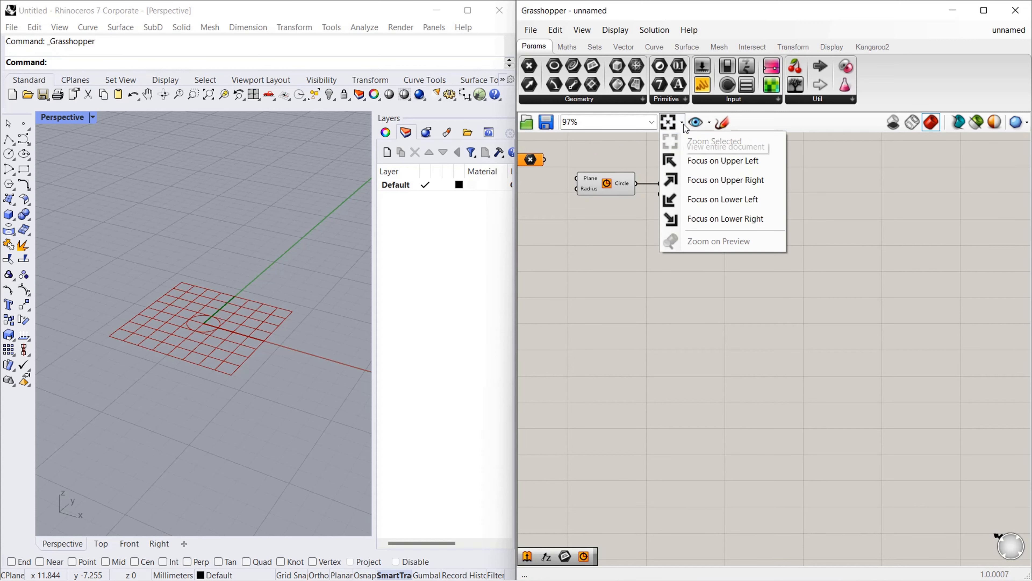
click(705, 199)
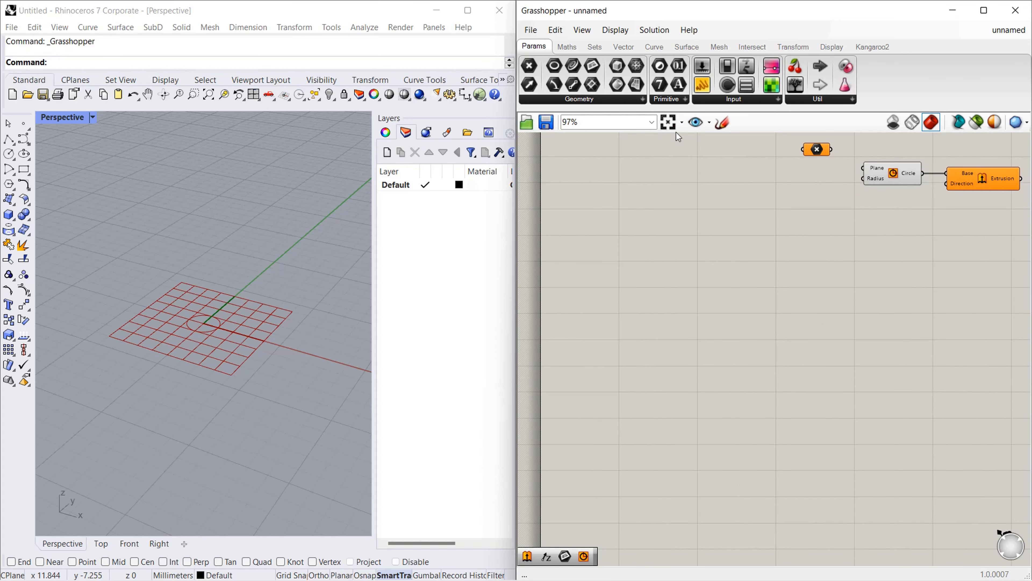
click(684, 123)
click(703, 201)
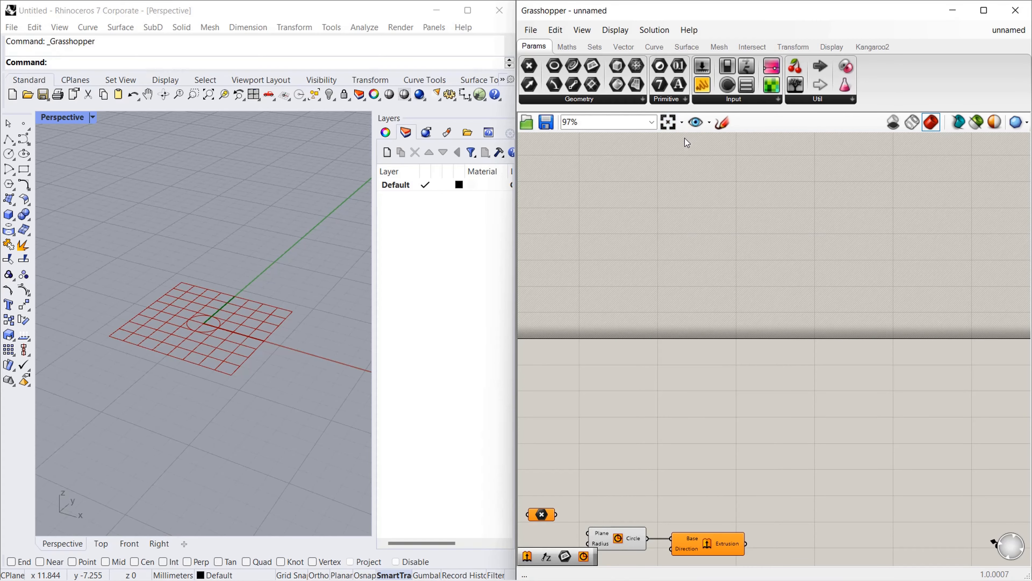
Step: Select the Extrude component and zoom the canvas to the selection
click(736, 541)
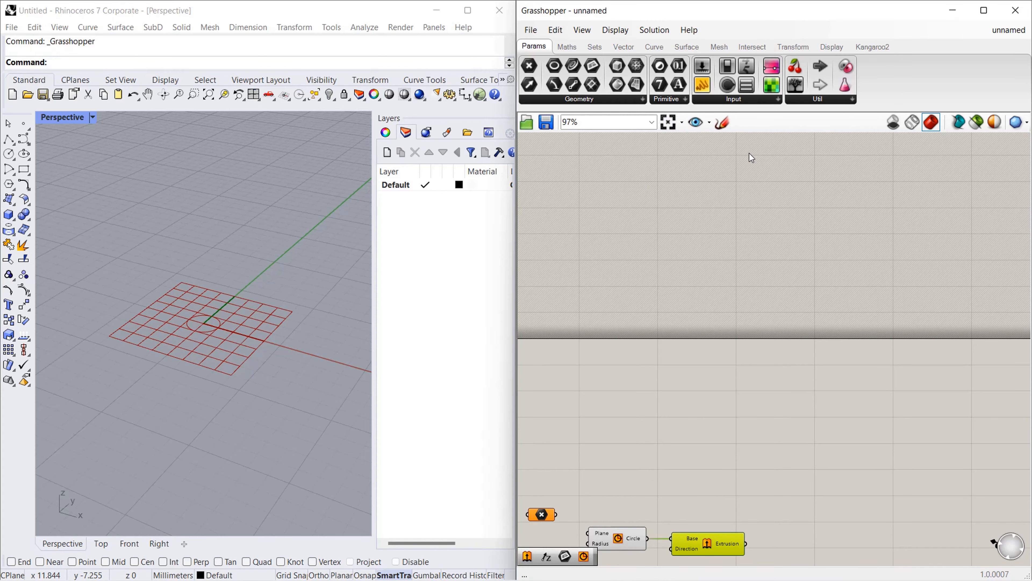
click(679, 123)
click(705, 139)
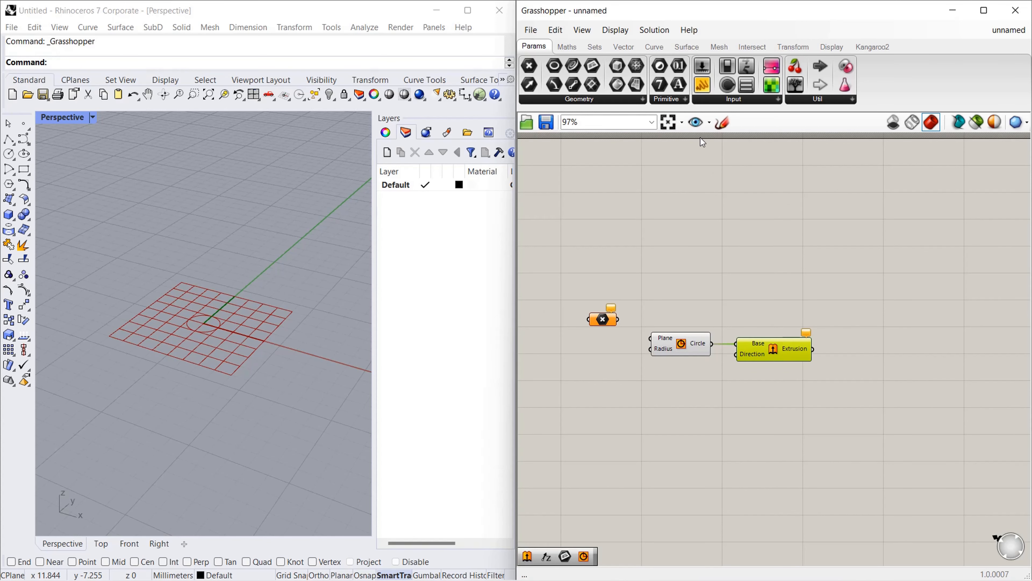
Step: Select the Circle component and zoom the Rhino viewport onto its preview
click(683, 124)
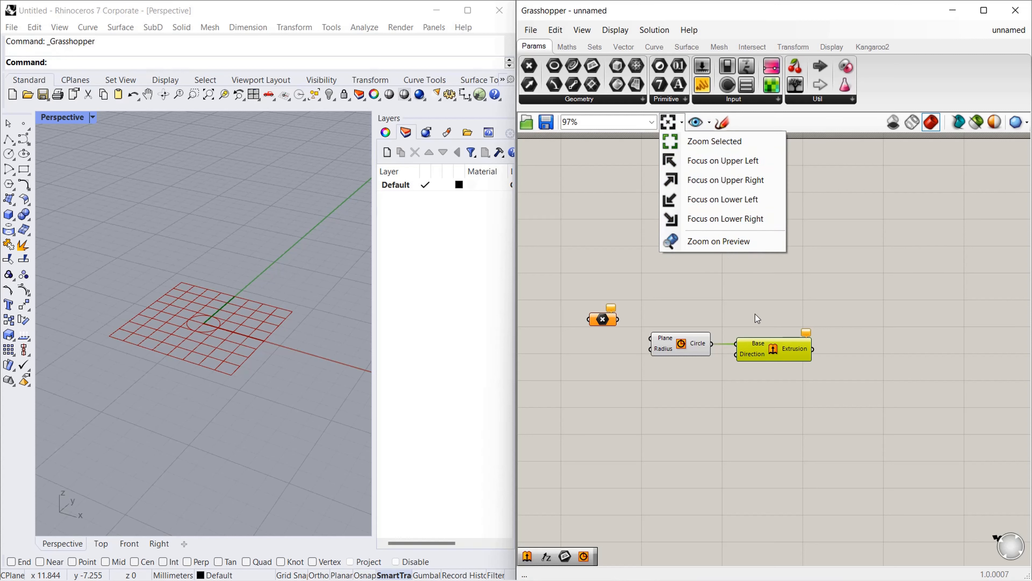
click(754, 394)
click(692, 341)
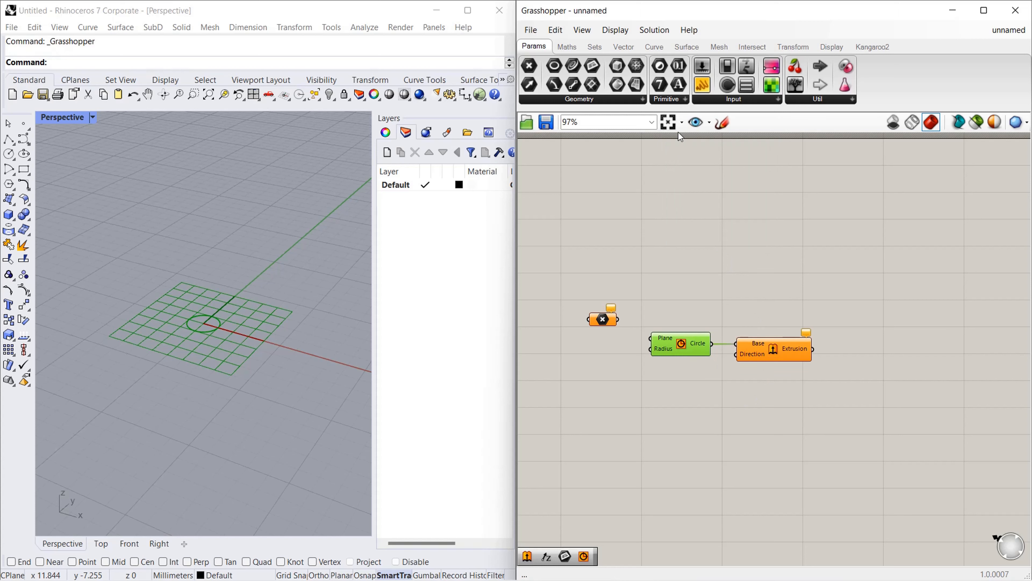
click(683, 122)
click(696, 239)
Step: Zoom far out in the Rhino viewport and refit it to the circle using Zoom on Preview
click(192, 323)
scroll(210, 329, down, 5)
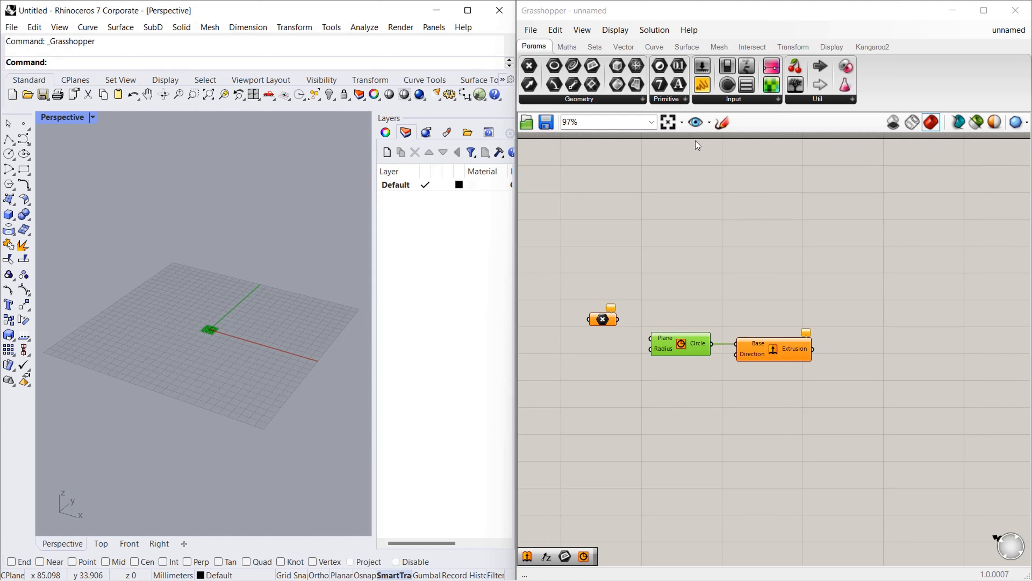
click(708, 123)
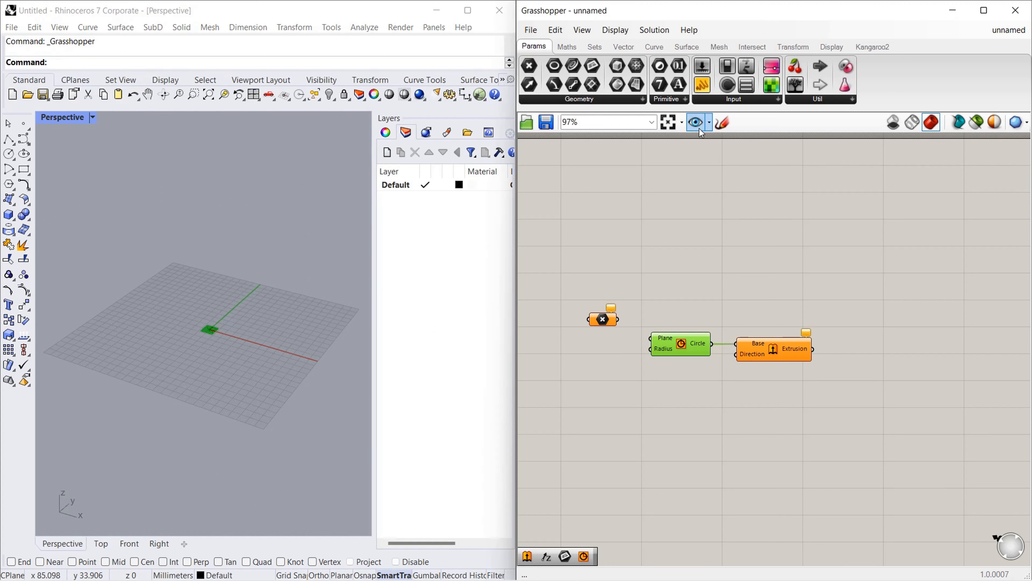
click(680, 125)
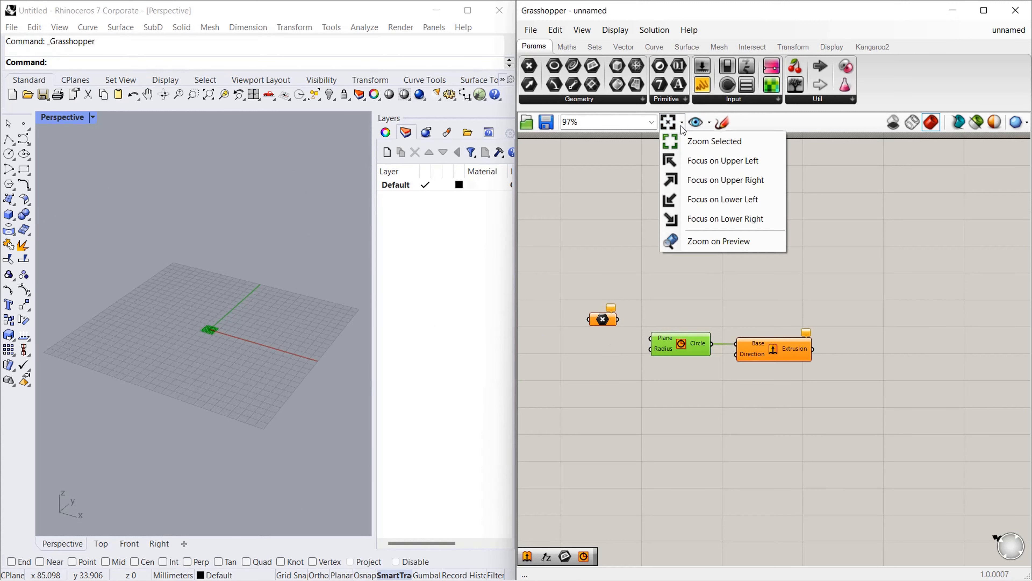
click(692, 240)
click(164, 347)
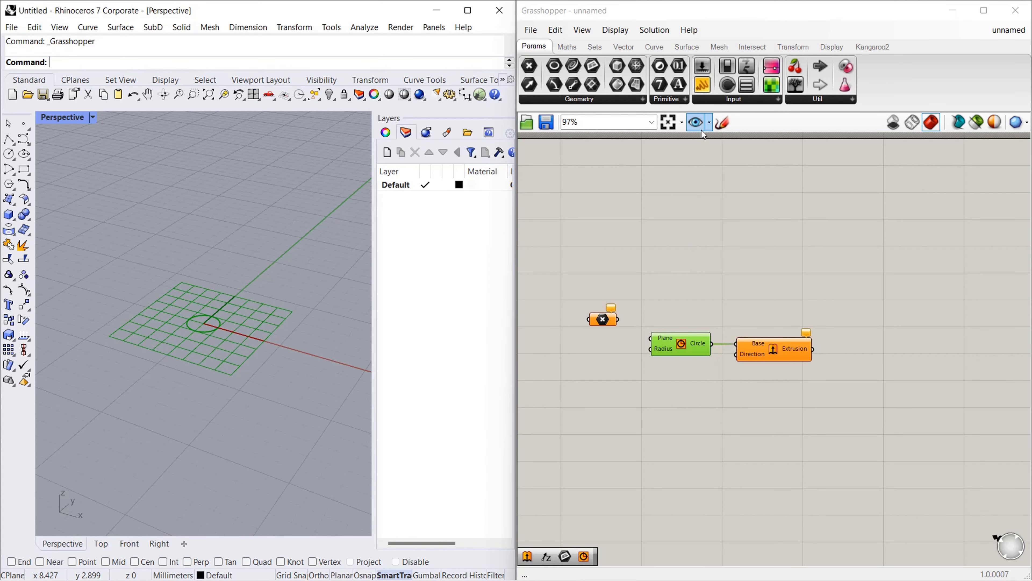
Step: Frame all three components on the canvas and save this framing as a named view called "view"
scroll(731, 183, down, 2)
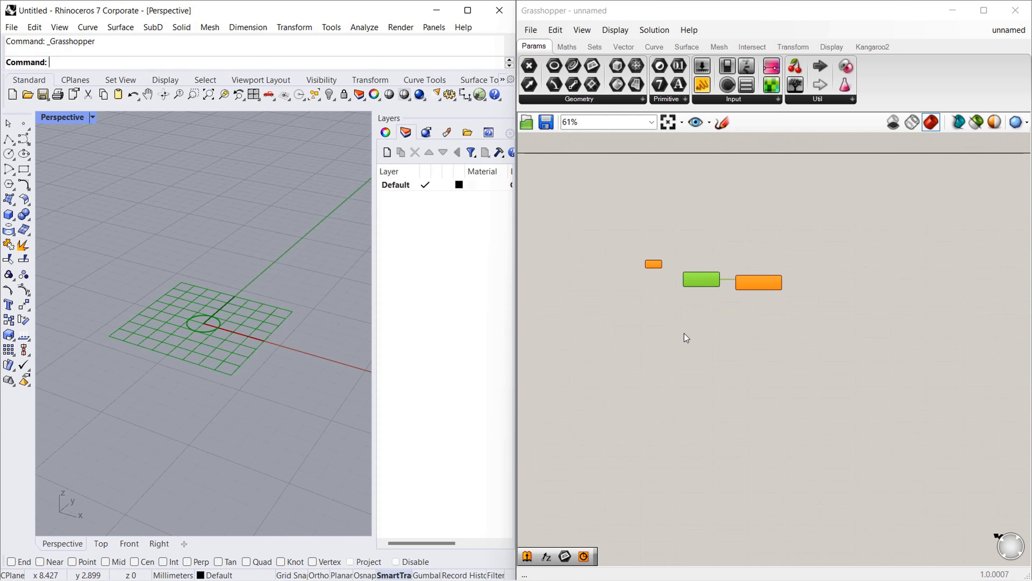
scroll(718, 291, down, 2)
right_drag(682, 320, 894, 330)
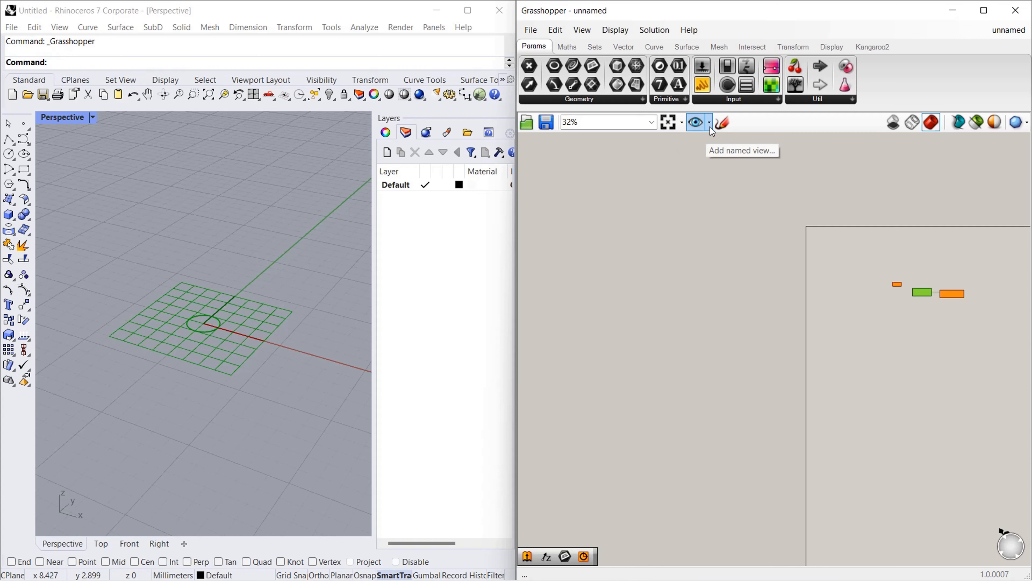
scroll(977, 304, up, 5)
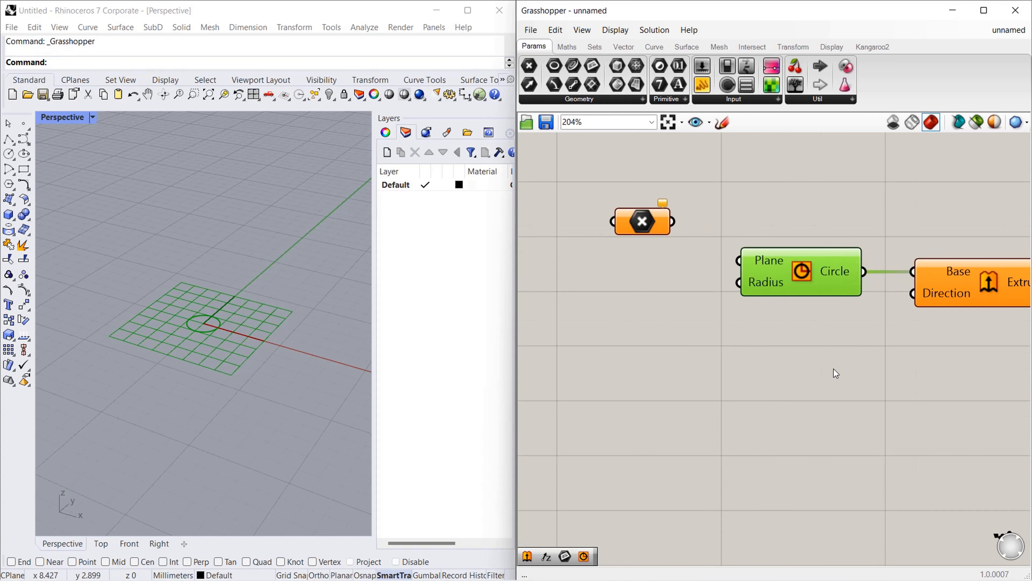
click(834, 369)
scroll(711, 368, down, 2)
scroll(870, 336, up, 2)
scroll(756, 268, down, 1)
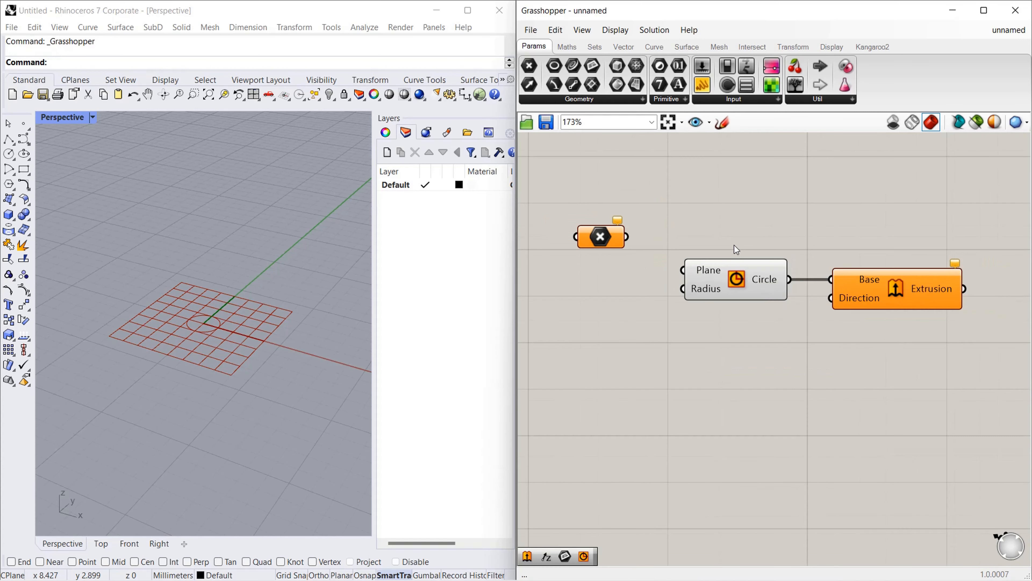
click(697, 126)
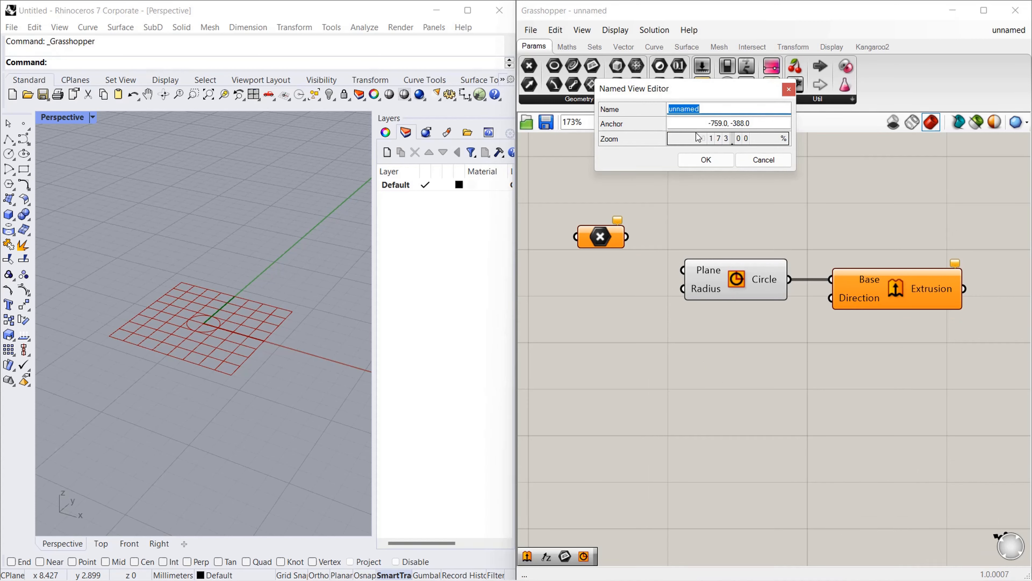
text(view)
click(710, 160)
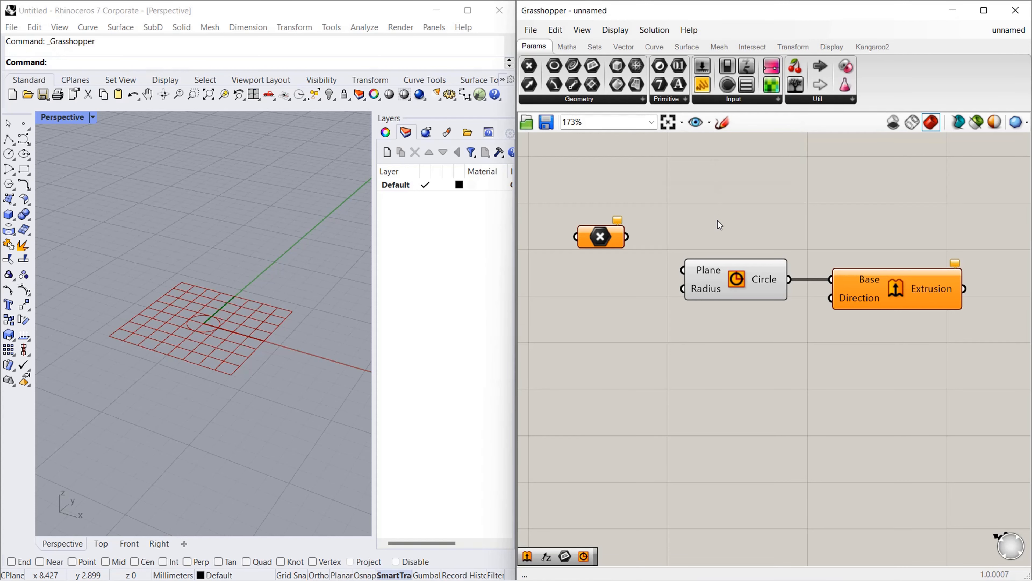
Step: Zoom the canvas far out and restore the saved named view "view"
scroll(718, 220, down, 10)
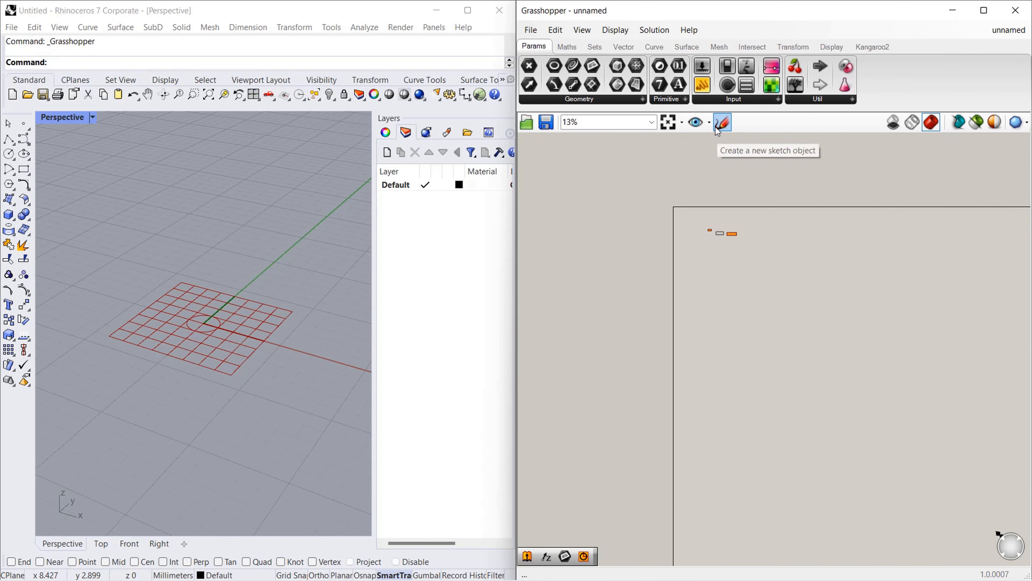
click(709, 122)
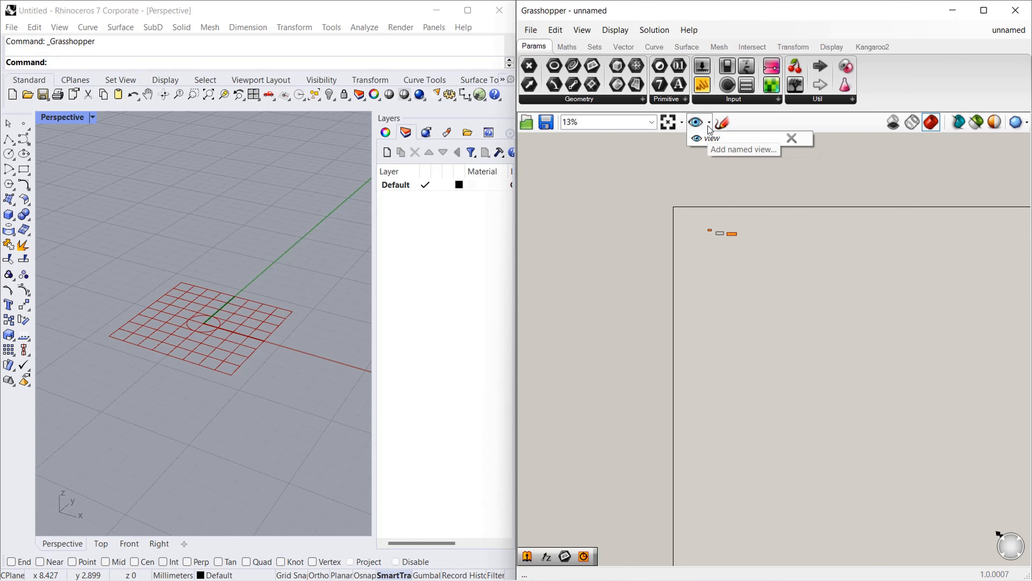
click(698, 141)
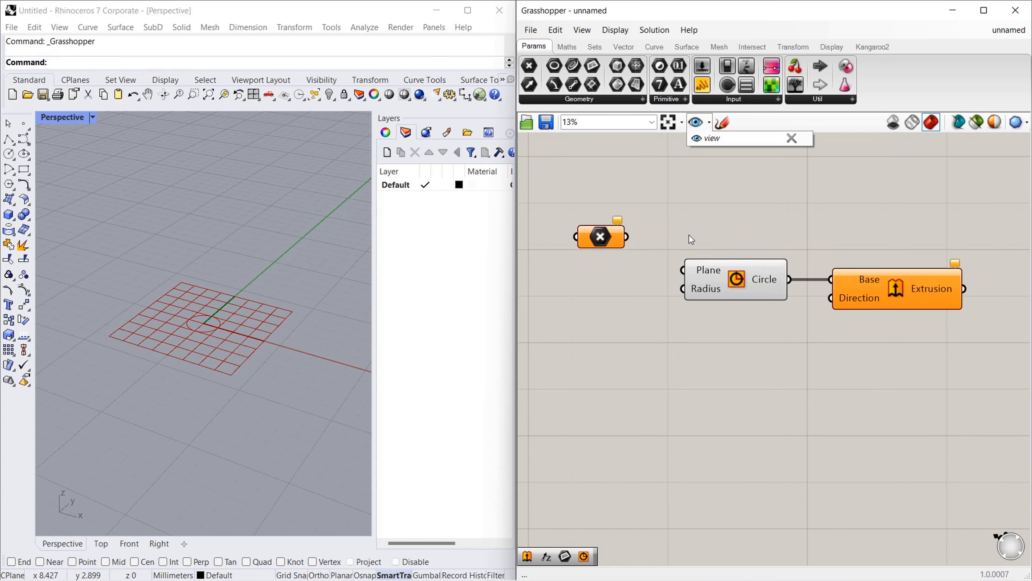
click(753, 212)
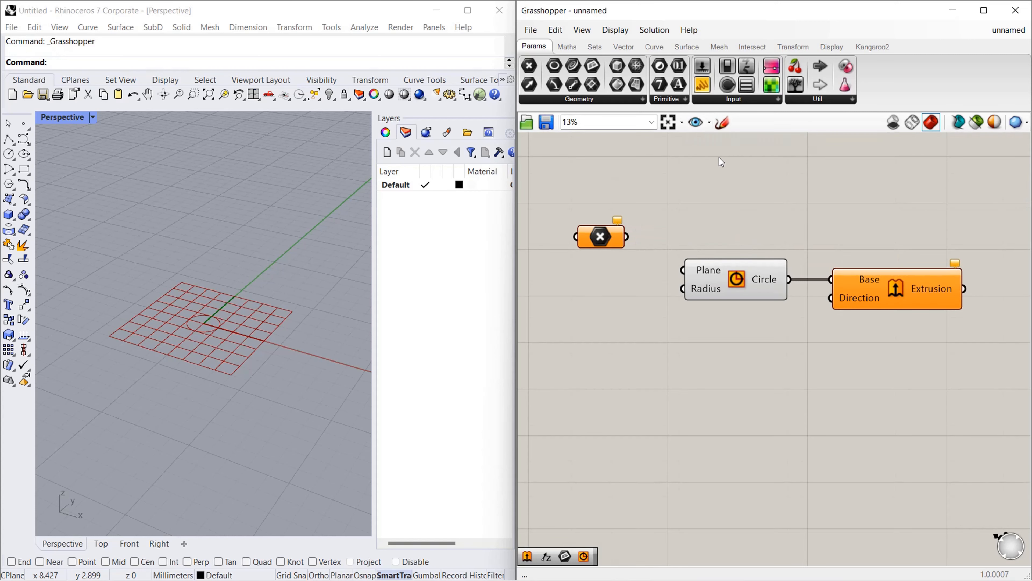
Step: Create a sketch object with a freehand rectangle around the three components and a check mark below it
click(723, 123)
mouse_move(550, 198)
mouse_down()
mouse_move(995, 212)
mouse_move(994, 368)
mouse_move(567, 351)
mouse_move(557, 201)
mouse_up()
mouse_move(618, 406)
mouse_down()
mouse_move(628, 446)
mouse_move(634, 389)
mouse_up()
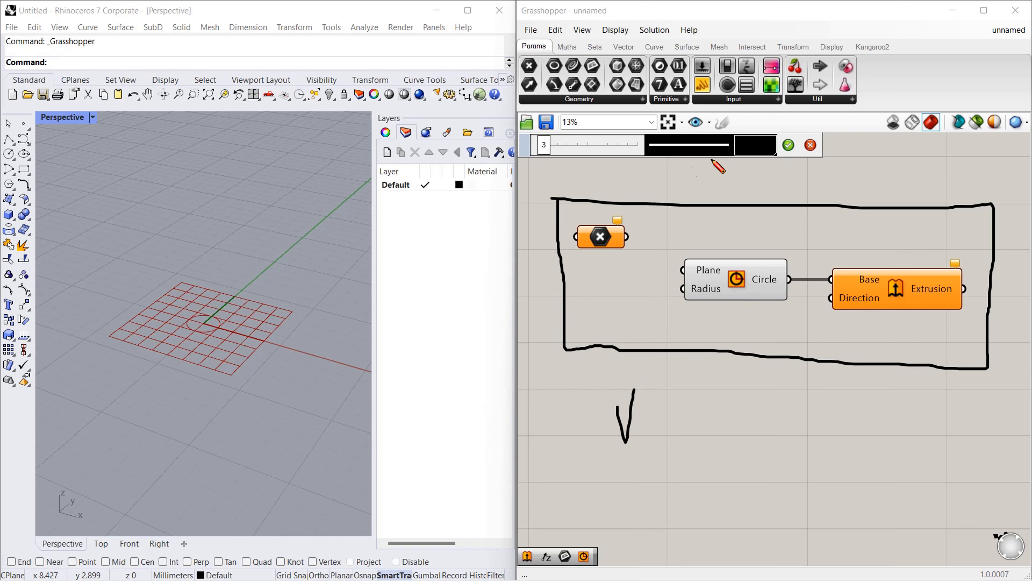
Step: Set the sketch's line thickness to 13 and its line pattern to Dotted
drag(547, 150, 582, 150)
click(684, 149)
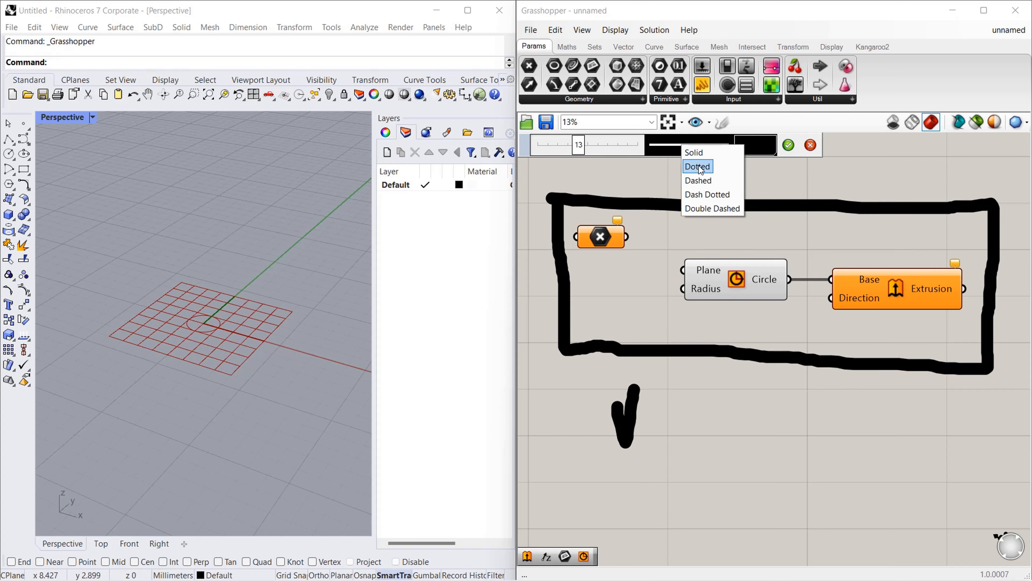
click(693, 168)
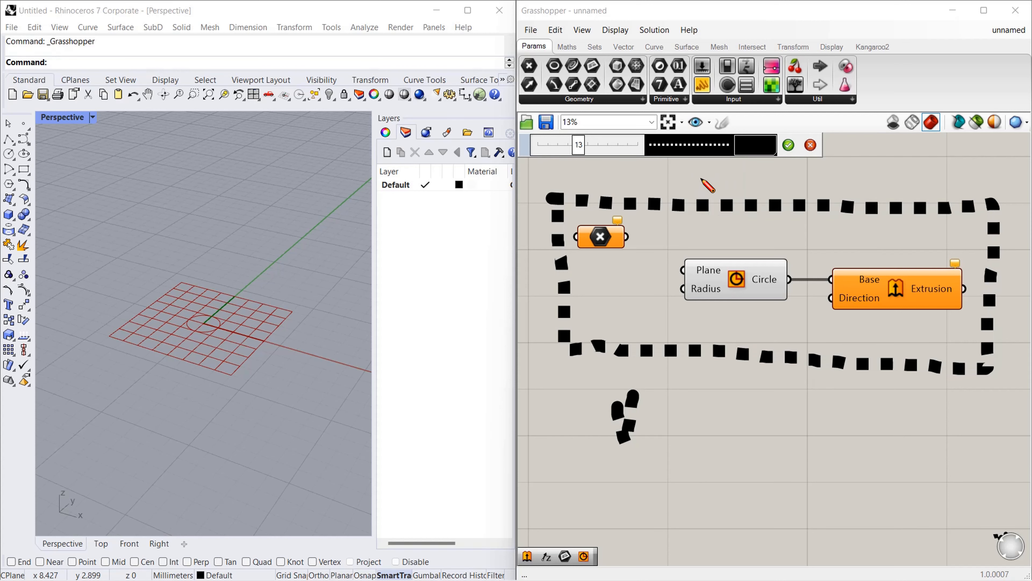
click(763, 148)
click(809, 205)
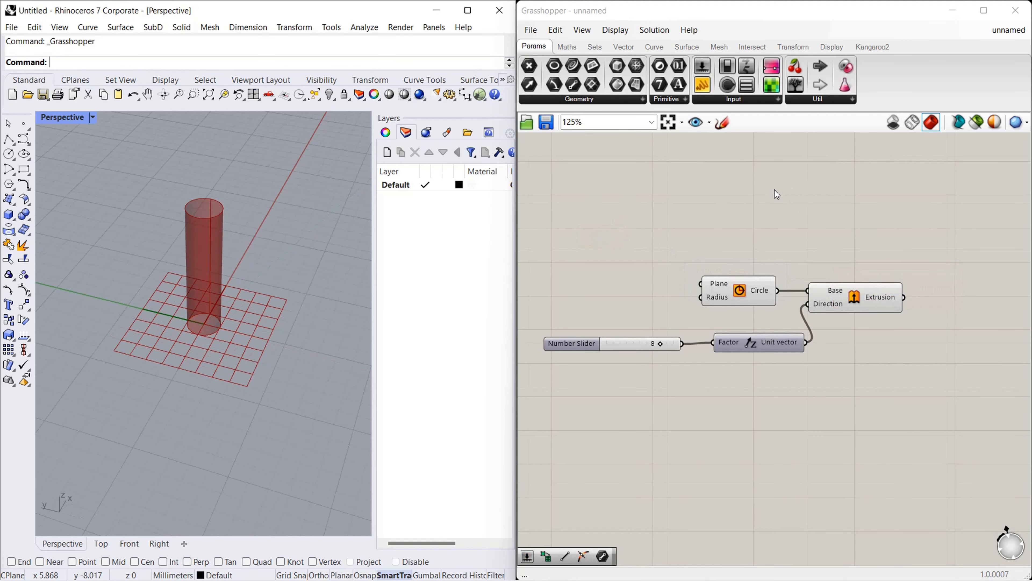
Step: Review the preview display options and highlight the Circle and Extrude previews by selecting each component in turn
click(615, 30)
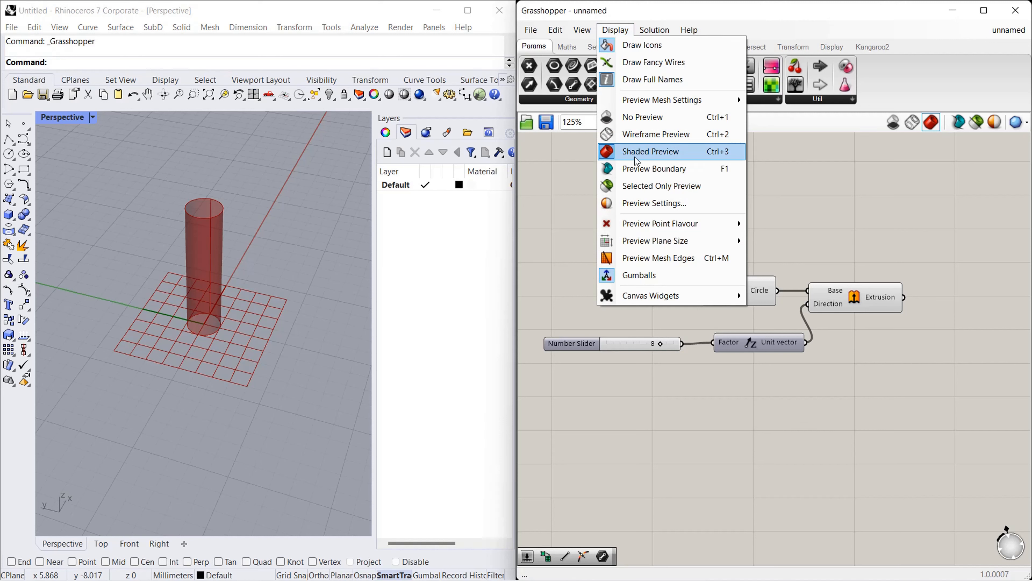
click(872, 181)
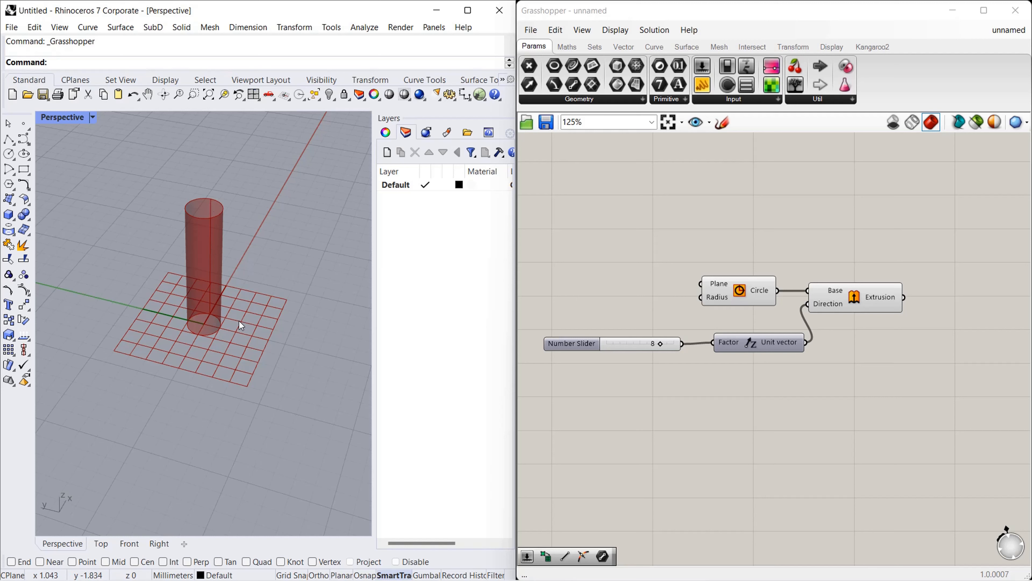
click(754, 288)
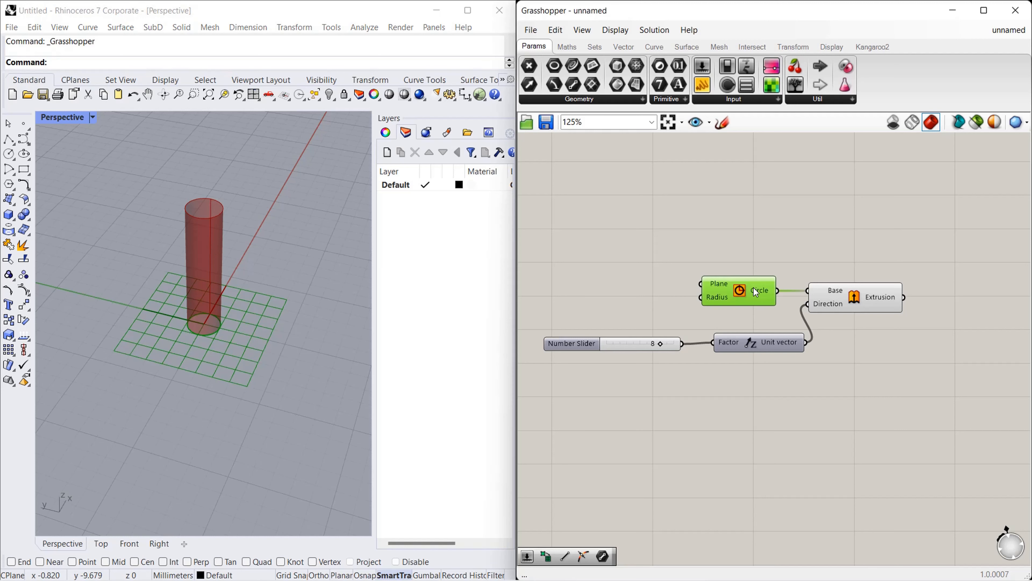
click(876, 294)
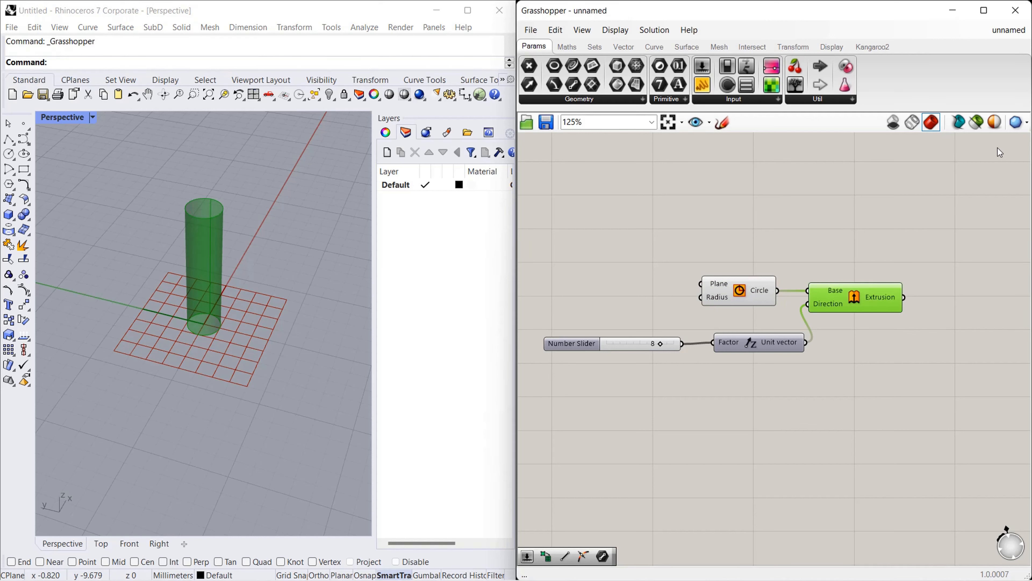
Step: Cycle the geometry preview through No Preview, Wireframe Preview and Shaded Preview
click(894, 123)
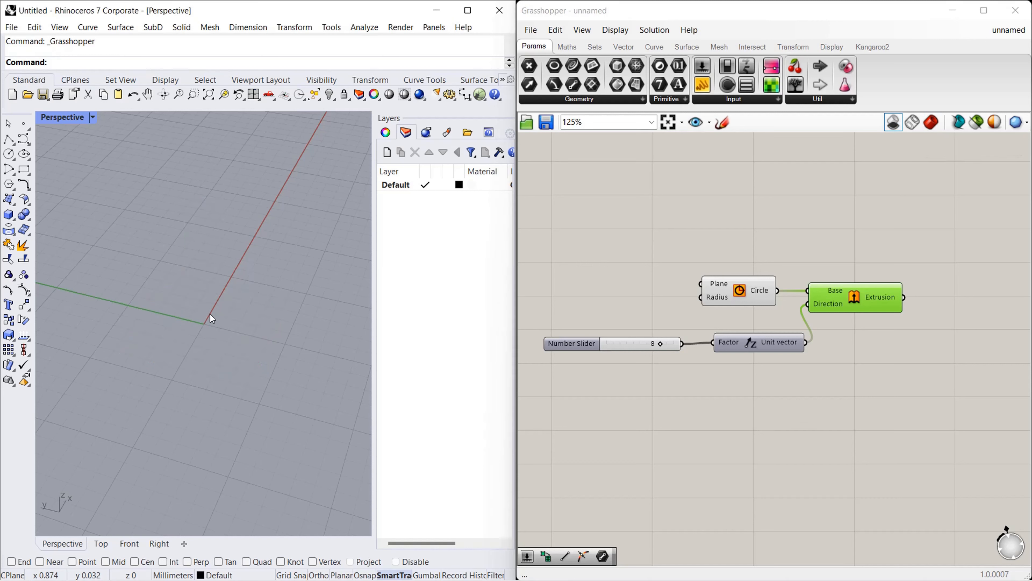
click(915, 127)
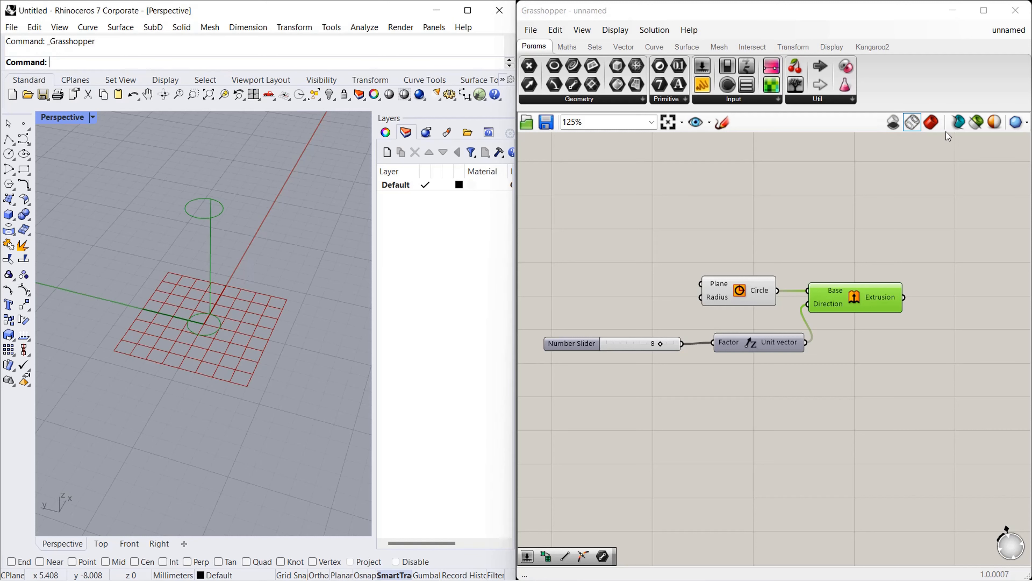
click(930, 124)
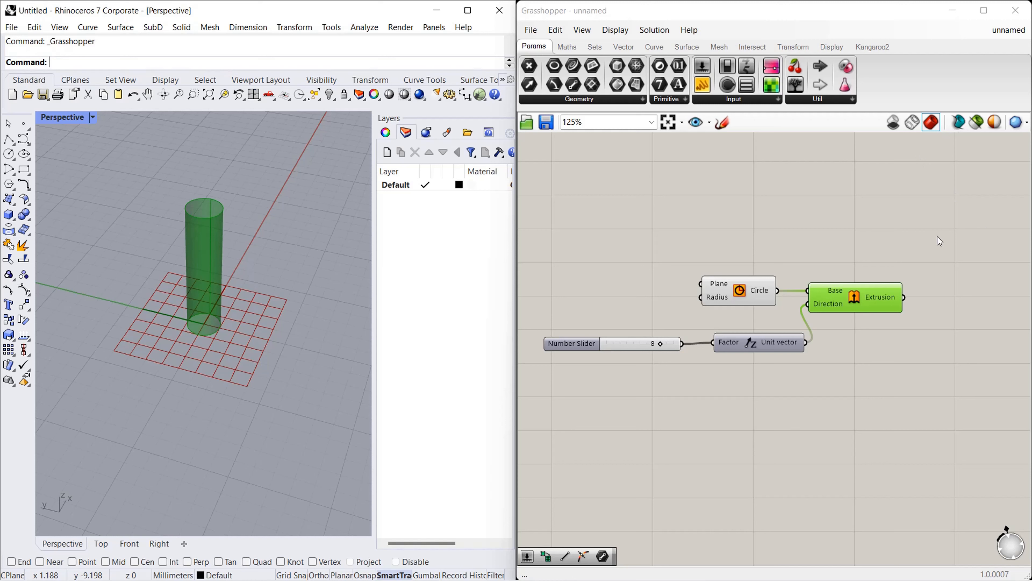
Step: Draw a preview boundary around the Extrude component to isolate its geometry, and remove the boundary
click(958, 123)
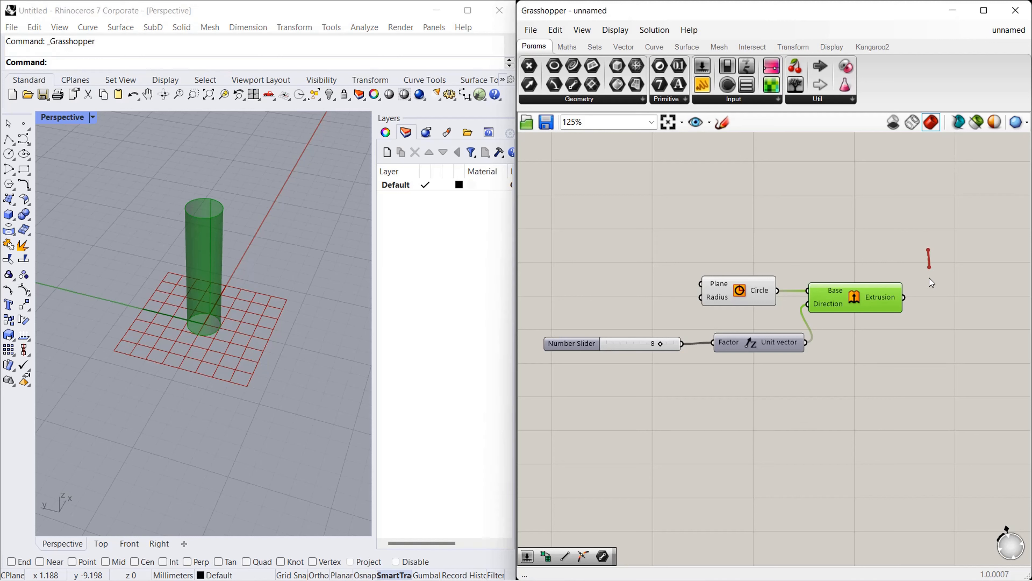
mouse_move(929, 317)
mouse_down()
mouse_move(816, 322)
mouse_move(795, 255)
mouse_up()
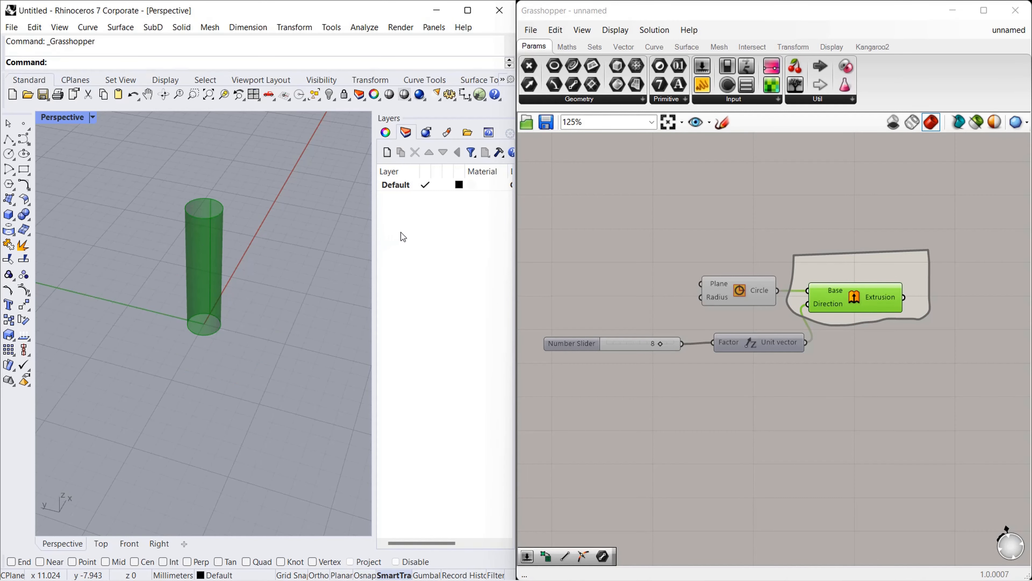
click(796, 328)
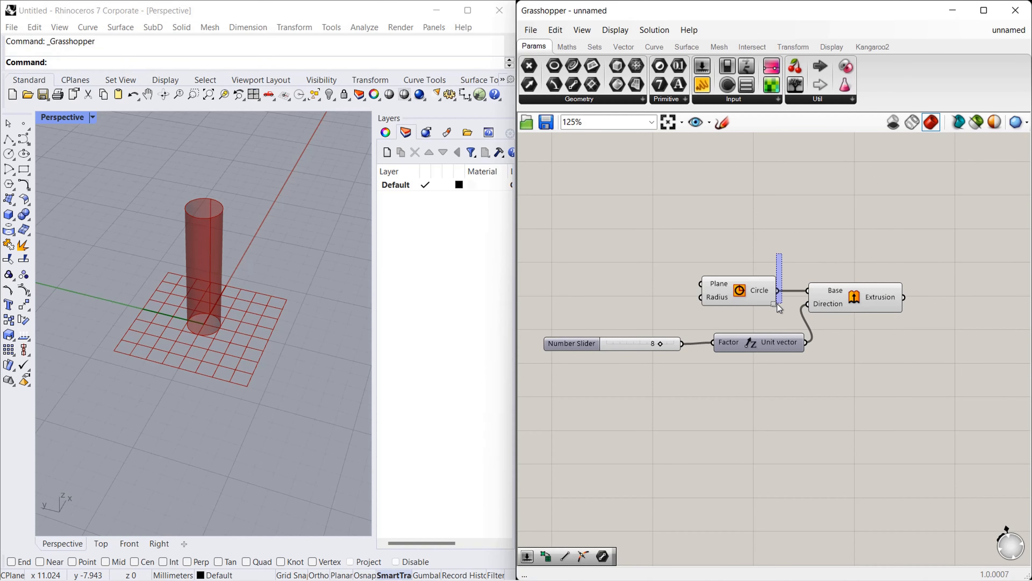
Step: Draw a preview boundary around the Circle component to isolate its geometry, and clear that boundary
drag(779, 309, 780, 308)
mouse_move(787, 253)
mouse_down()
mouse_move(784, 317)
mouse_move(663, 312)
mouse_move(658, 258)
mouse_up()
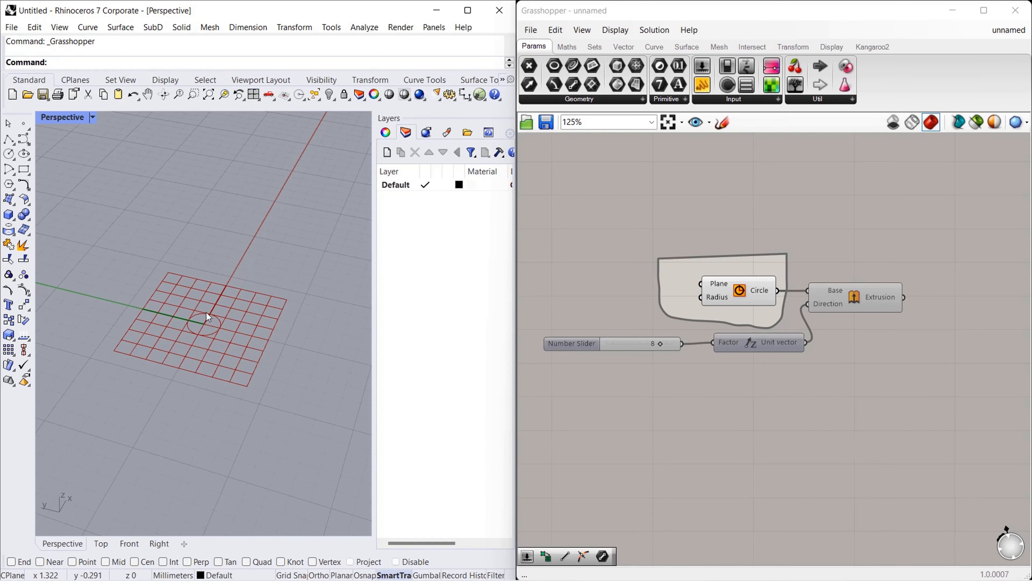
click(863, 342)
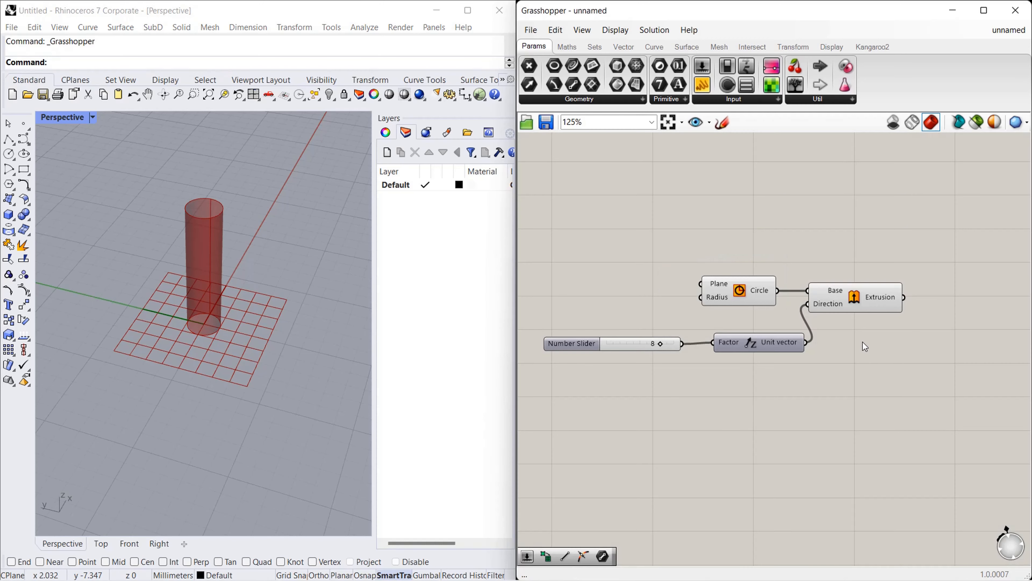
Step: Turn on Selected Only Preview and select the Circle component and then the Extrude component to preview each alone
click(978, 123)
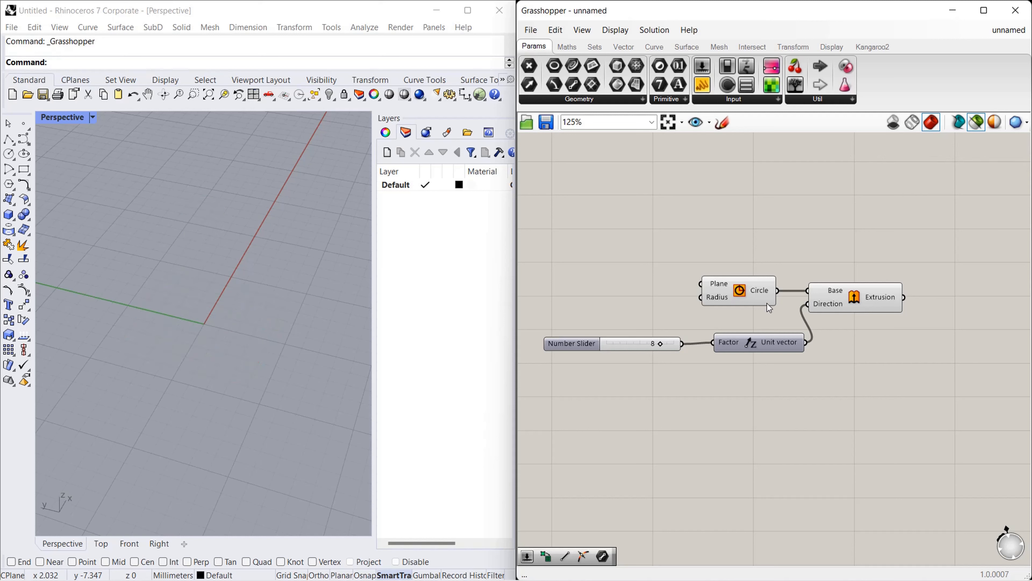
click(755, 295)
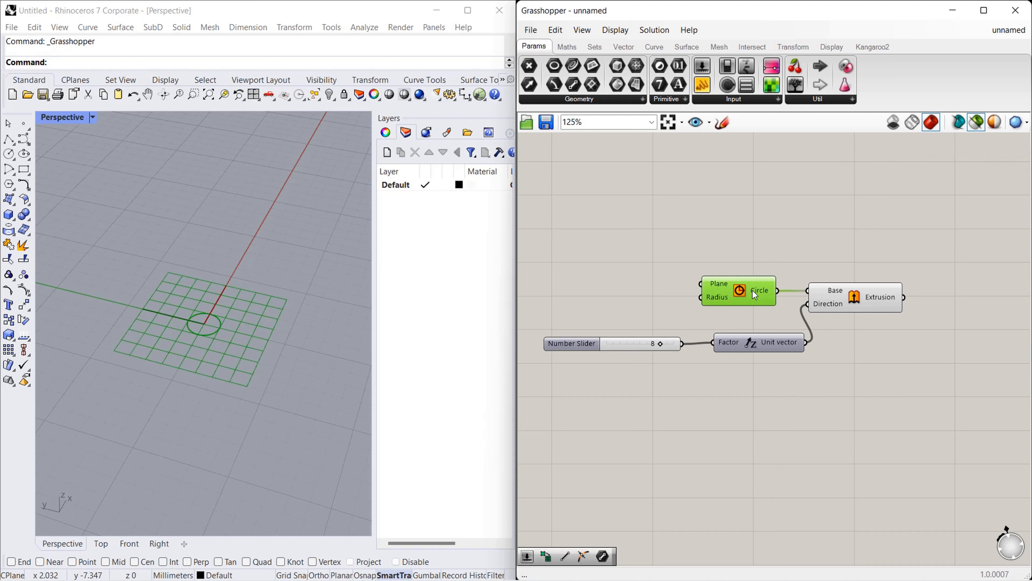
click(876, 302)
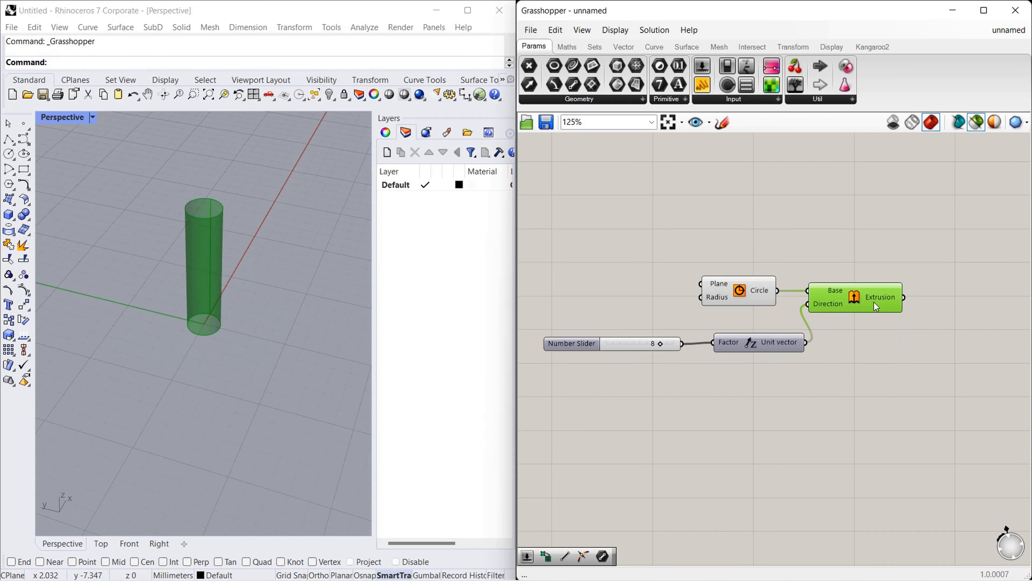
Step: Recolour the document's normal geometry preview to teal with hue 162°, saturation 76, value 41 and alpha 100
click(798, 316)
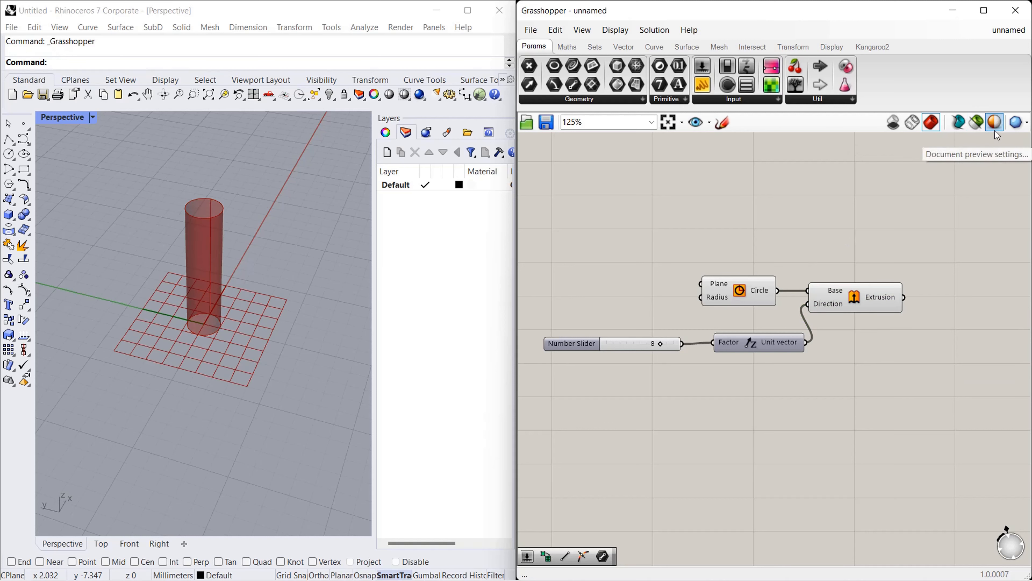
click(1002, 126)
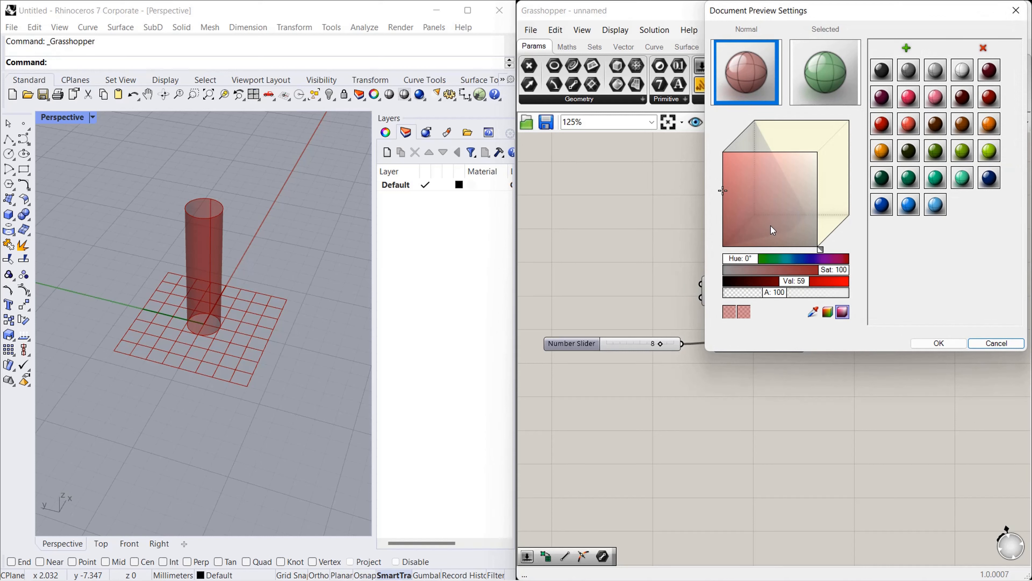
mouse_move(770, 226)
mouse_down()
mouse_move(776, 186)
mouse_move(745, 207)
mouse_up()
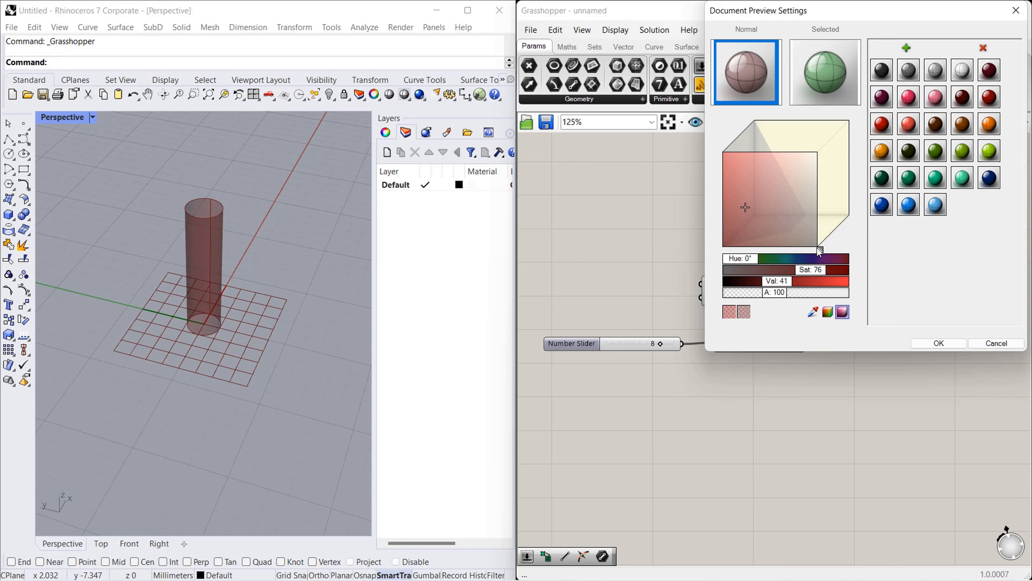
drag(821, 252, 834, 236)
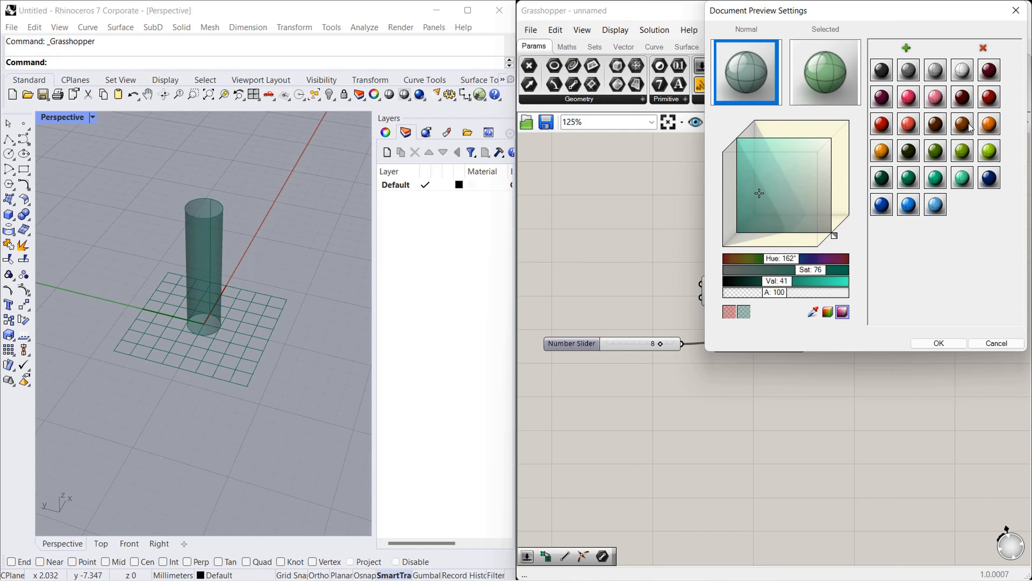
click(937, 343)
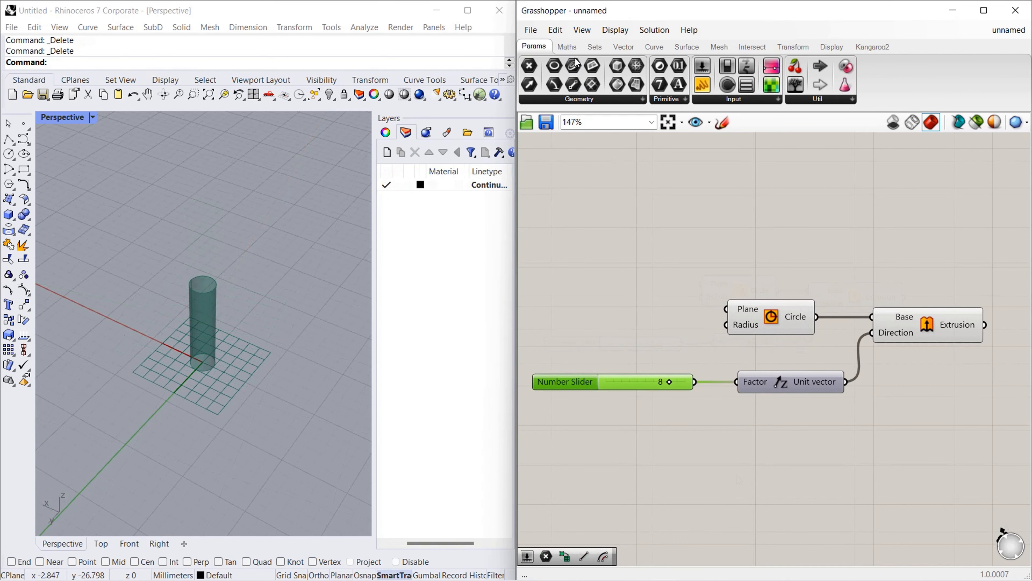
Step: Maximize the Grasshopper window so the component ribbon and canvas fill the screen
click(585, 30)
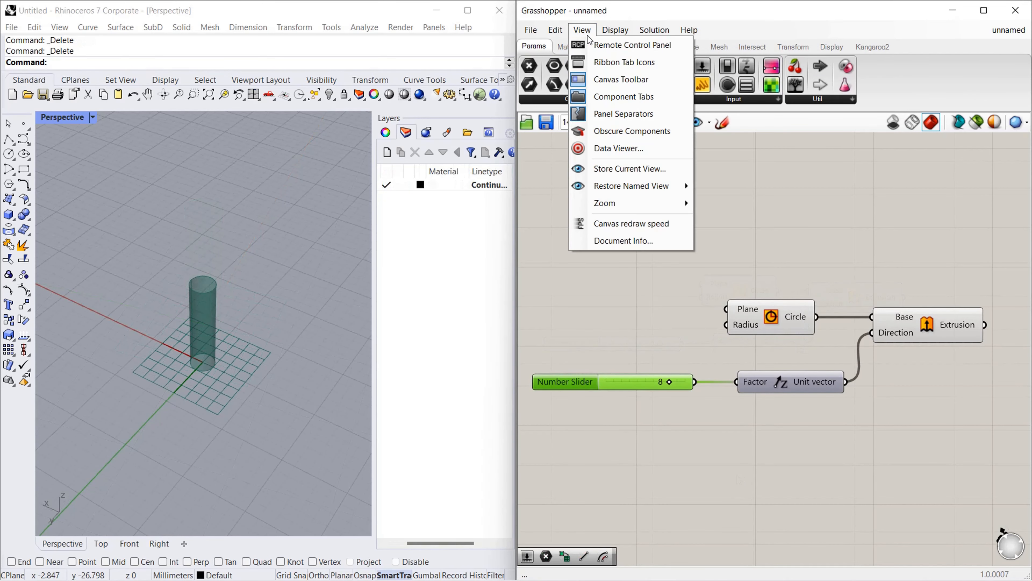
click(614, 131)
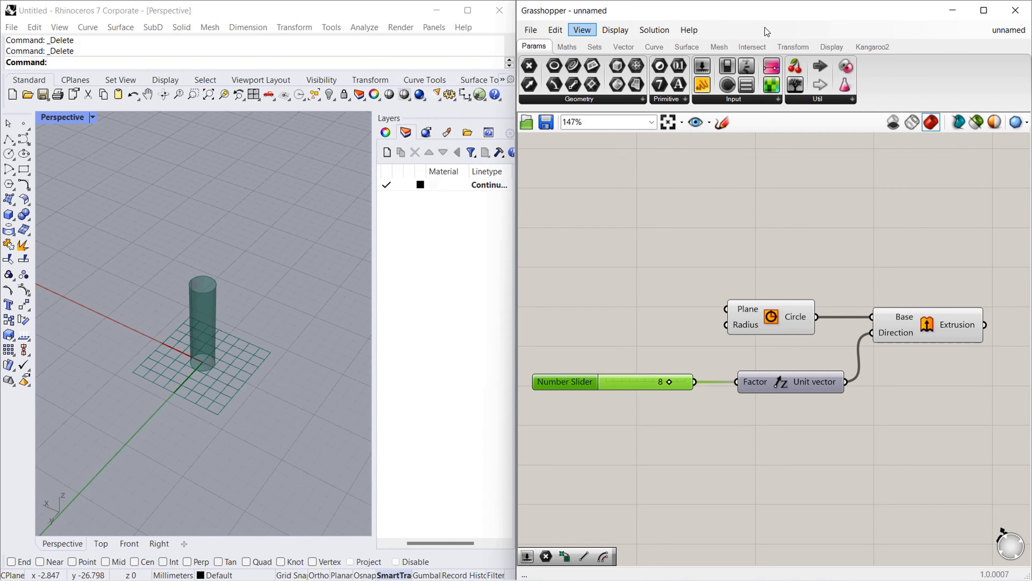
drag(750, 12, 504, 2)
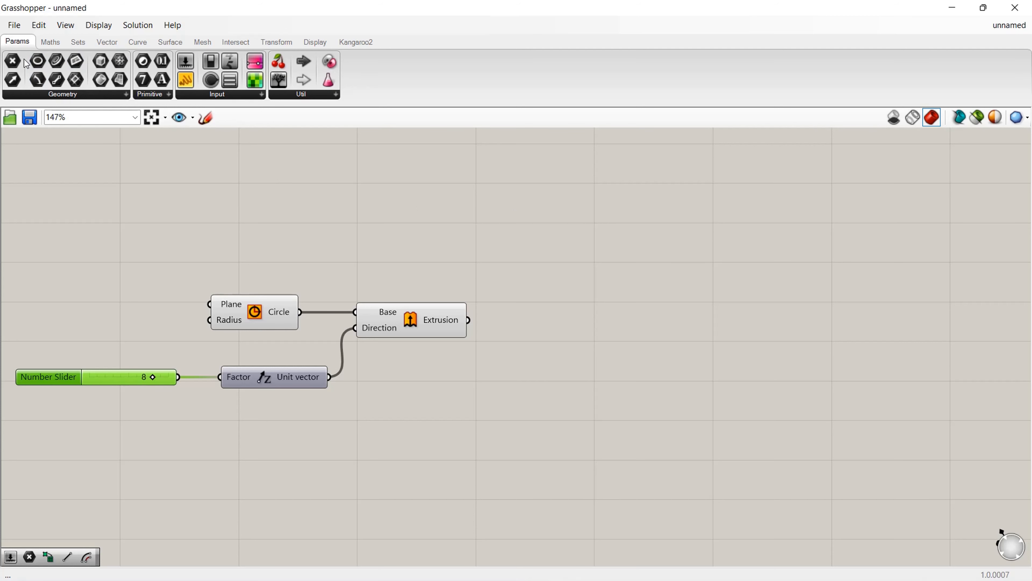
Step: Enable Obscure Components for the ribbon and expand the full list of Geometry parameters
click(126, 95)
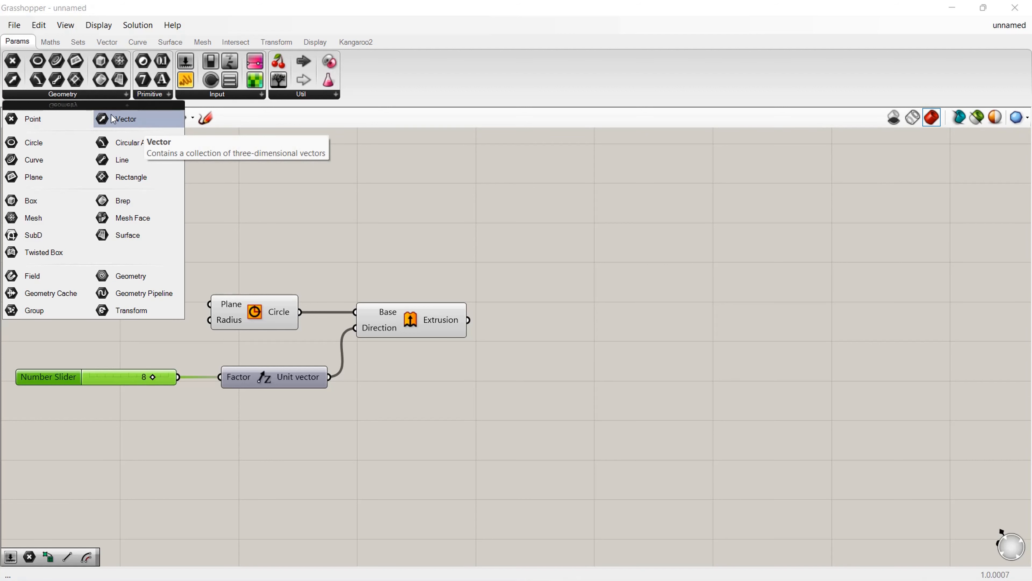
click(67, 27)
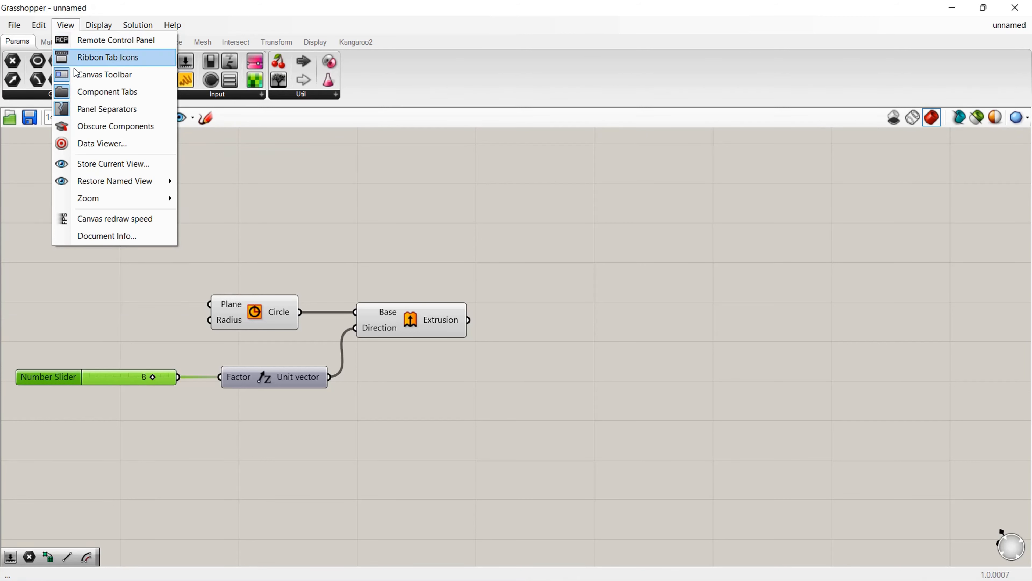
click(97, 127)
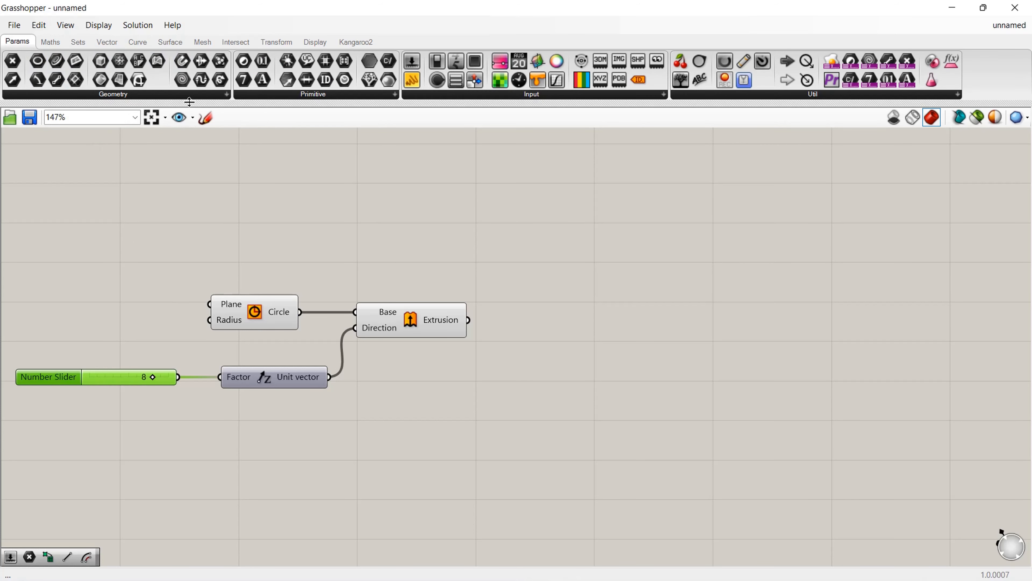
click(220, 96)
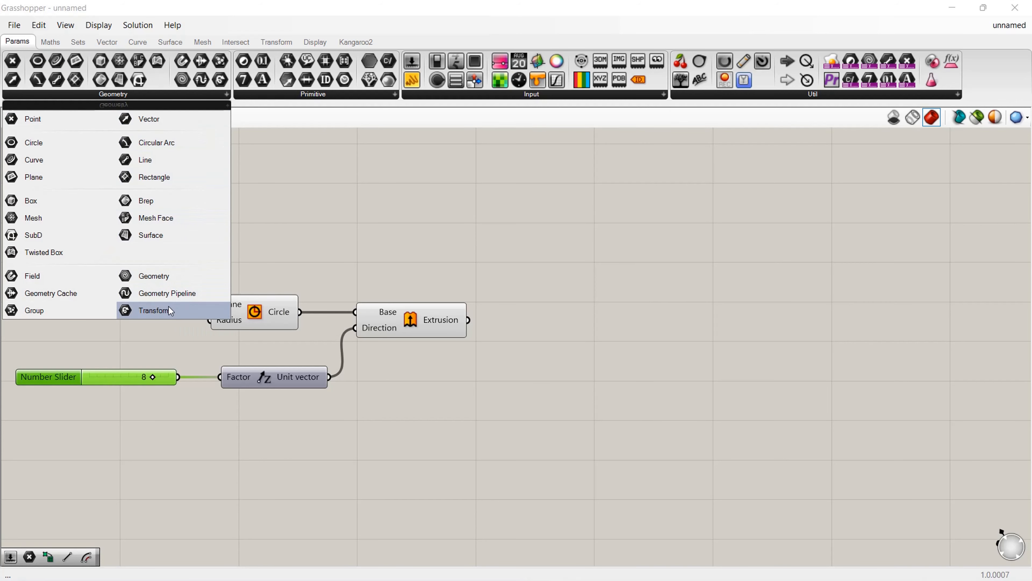